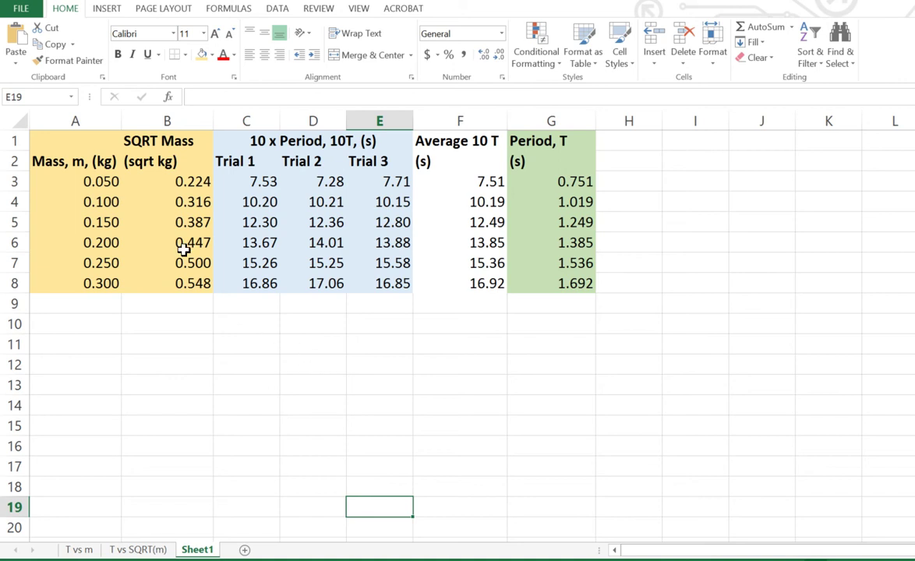
Step: Select and review the mass, SQRT Mass, period and trial timing columns
drag(176, 180, 195, 282)
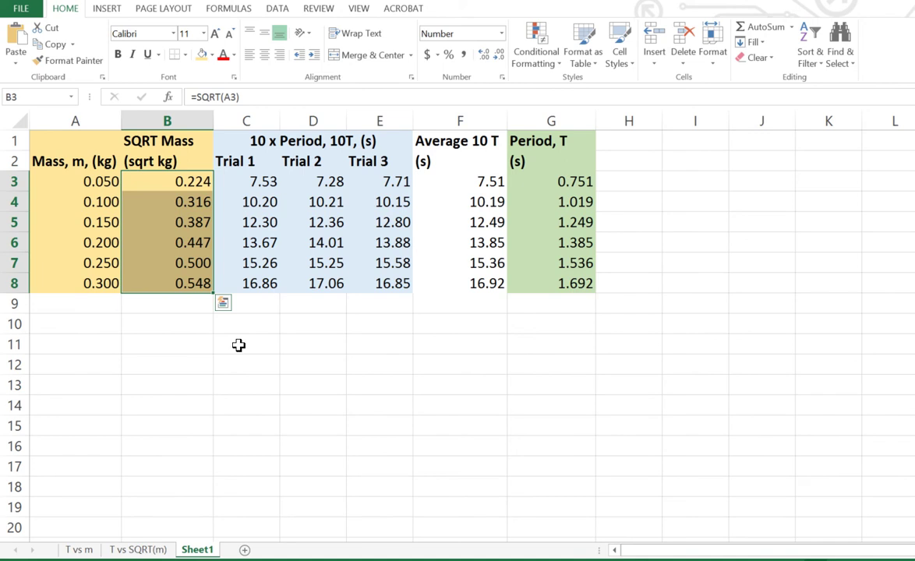
click(311, 343)
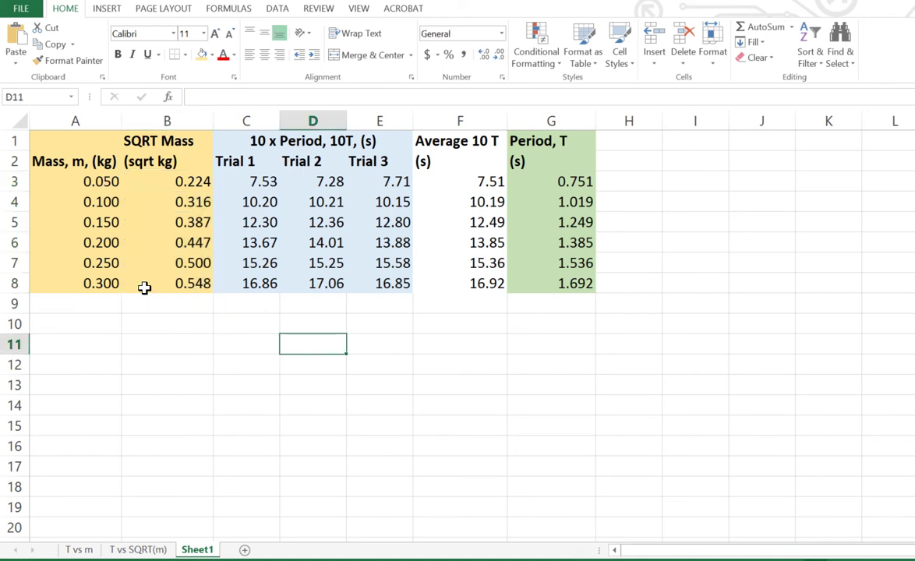
drag(92, 181, 117, 278)
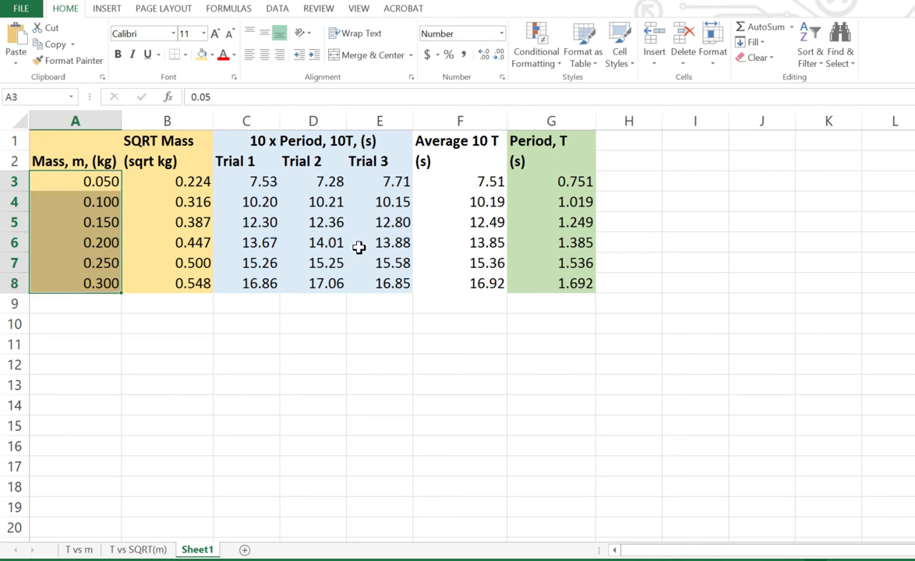
drag(541, 181, 552, 283)
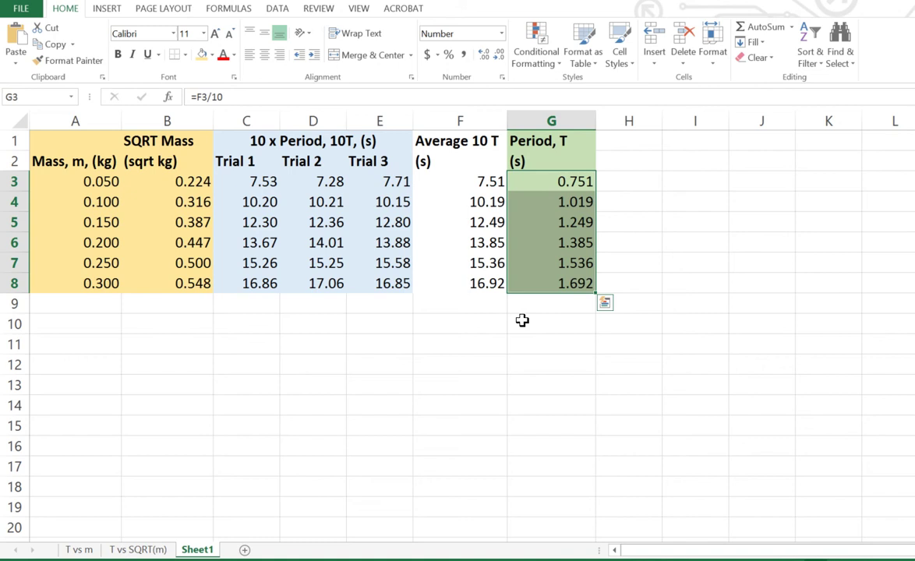
click(458, 315)
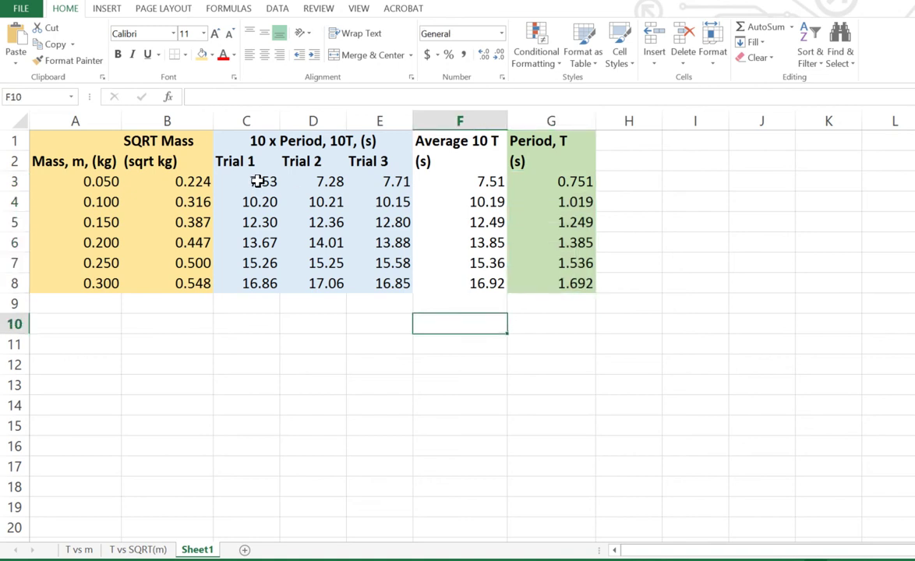
drag(256, 181, 374, 286)
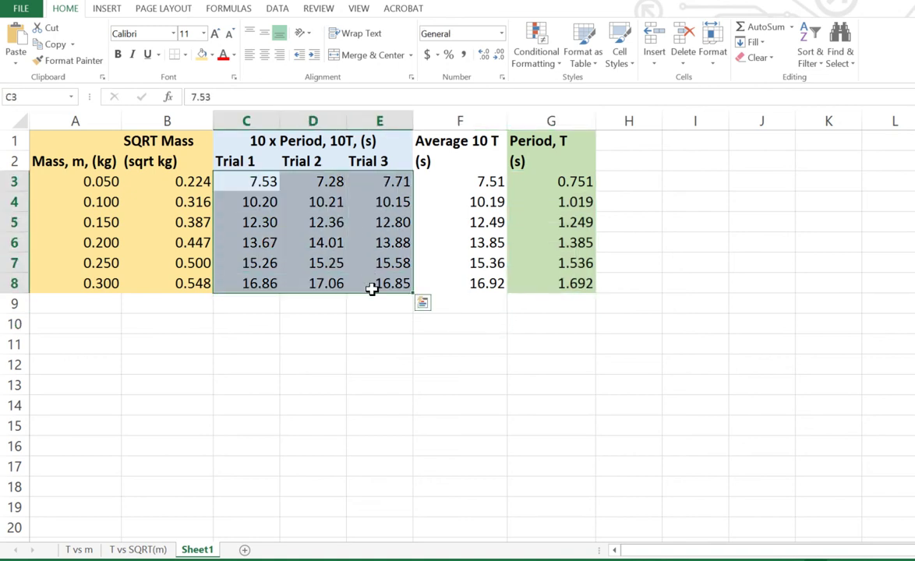
click(366, 382)
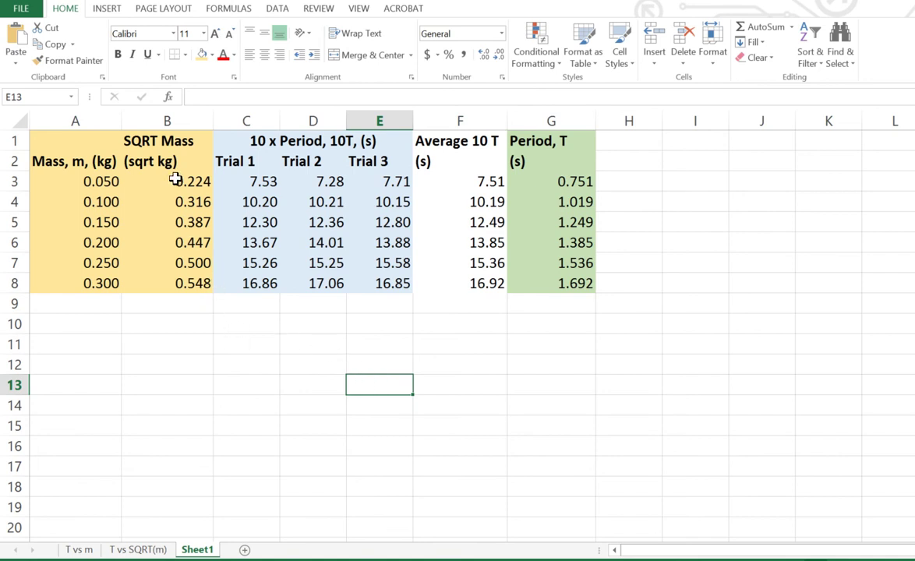
drag(175, 181, 188, 263)
drag(81, 181, 83, 280)
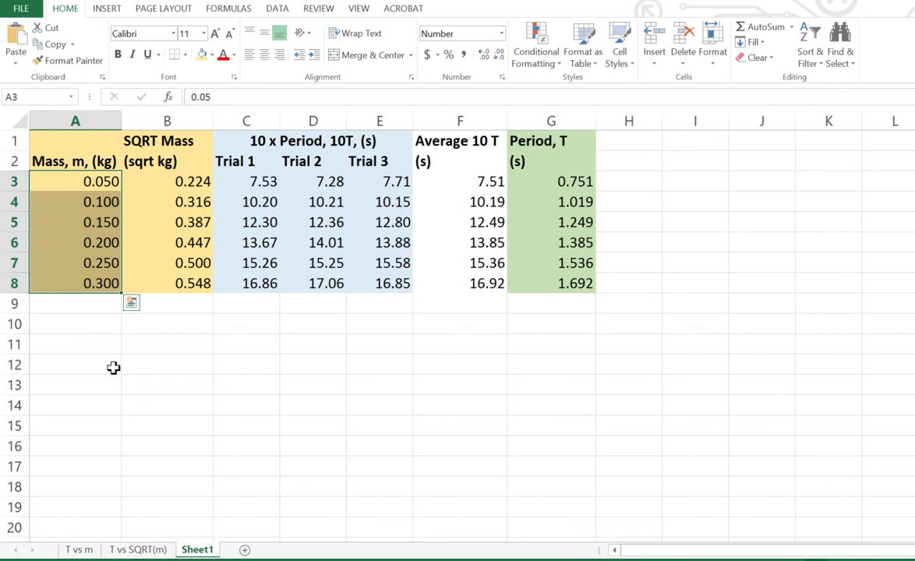
click(161, 353)
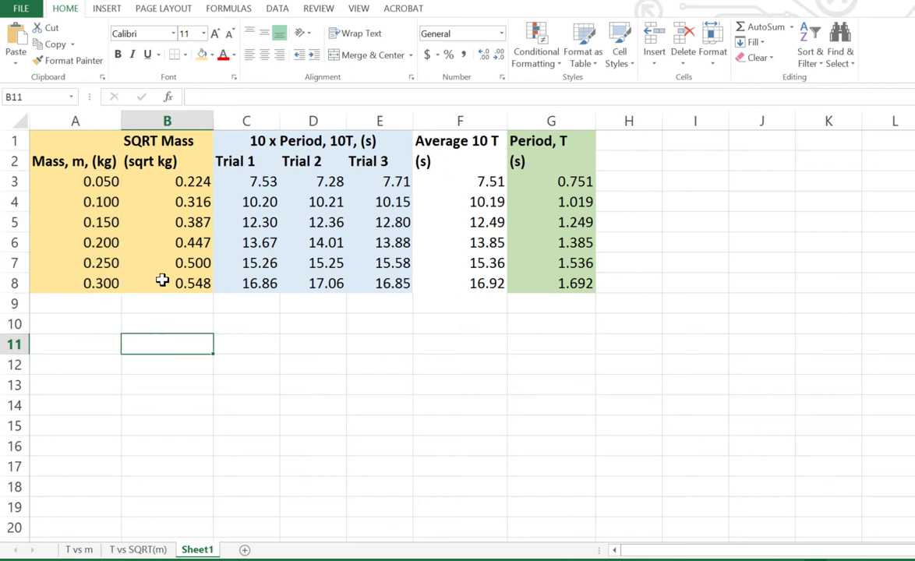
Step: Insert an empty column B before SQRT Mass and fill B1:B8 peach
click(143, 118)
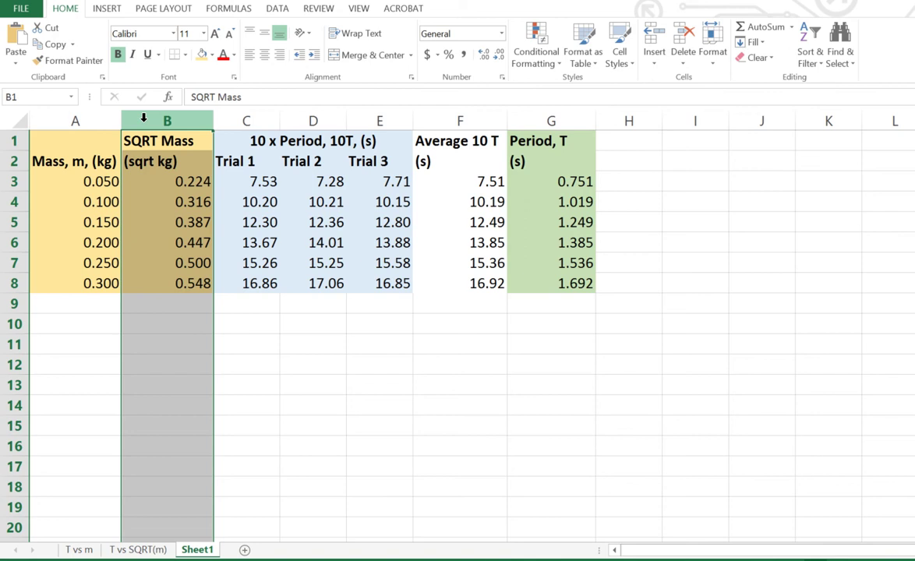
right_click(144, 118)
click(178, 222)
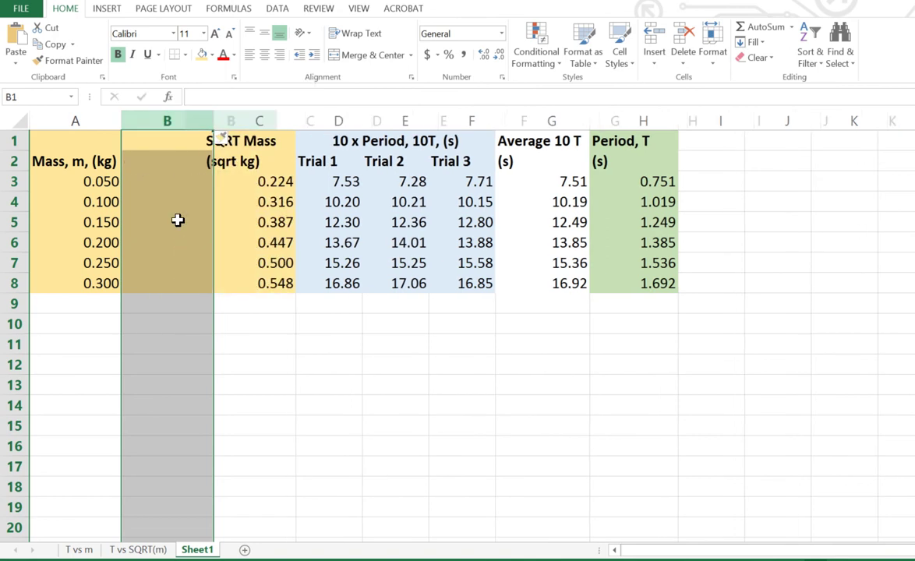
click(233, 320)
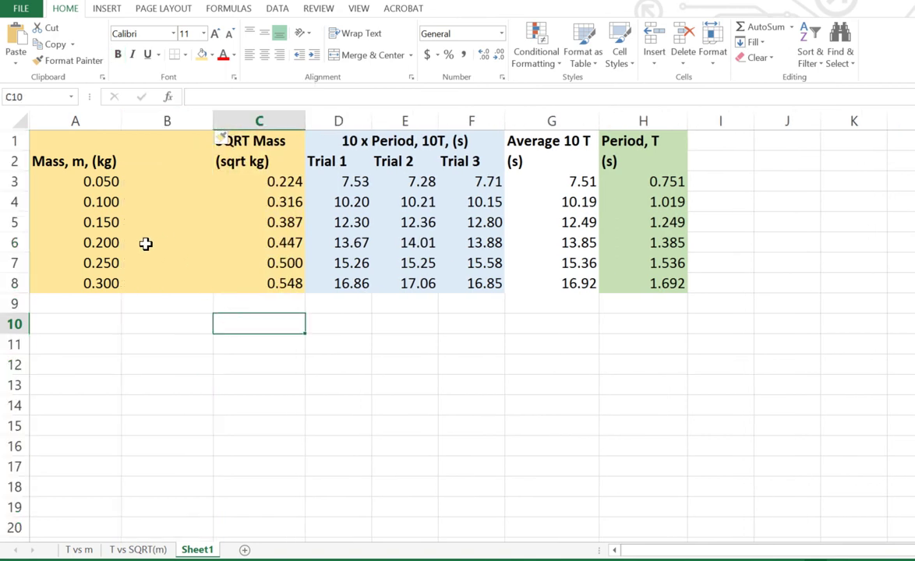
drag(156, 144, 167, 279)
click(211, 54)
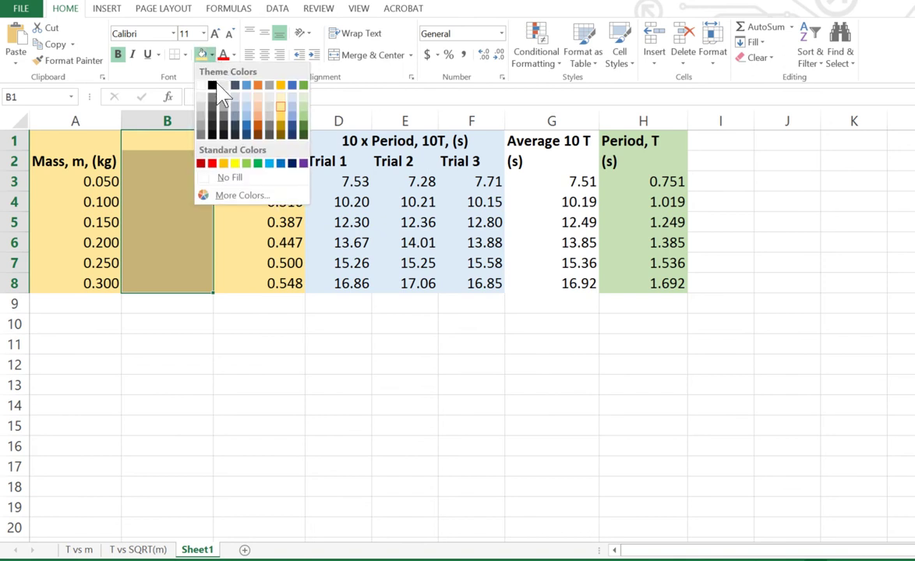
click(258, 106)
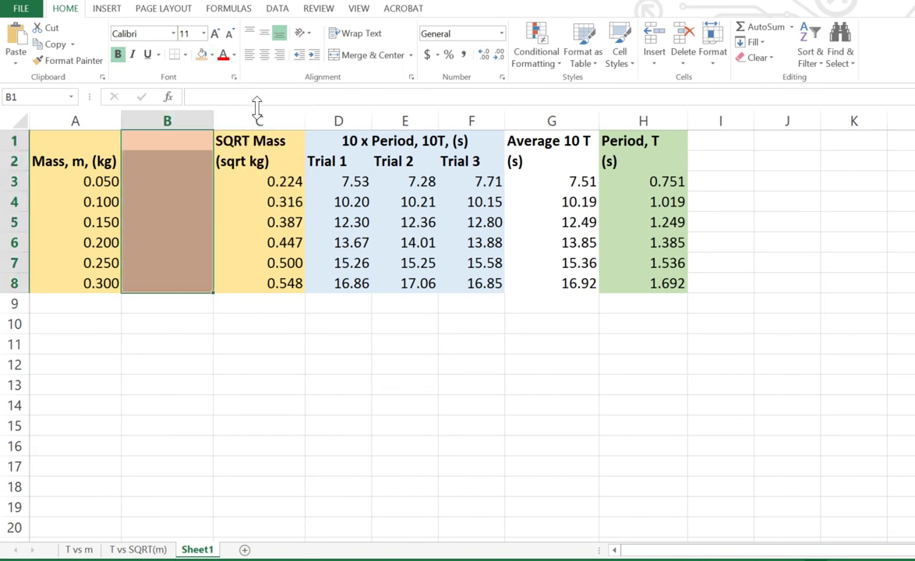
click(204, 357)
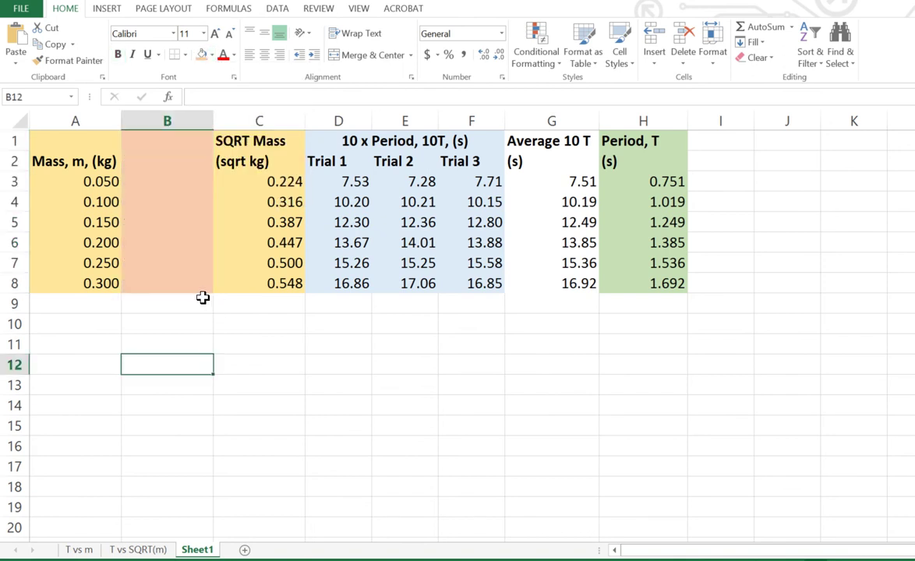
Step: Enter the header 'Uncertainty in Mass' in cell B1
click(149, 143)
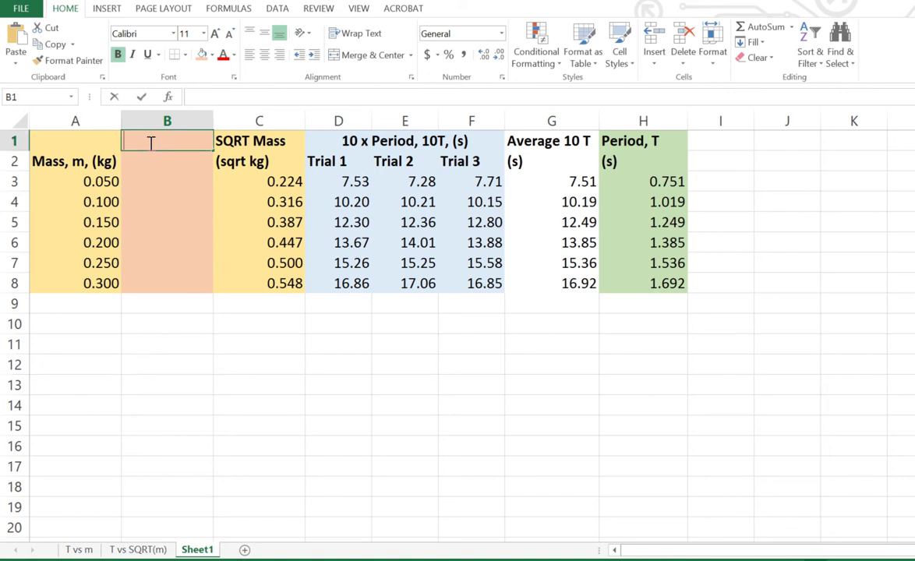
text(Uncert)
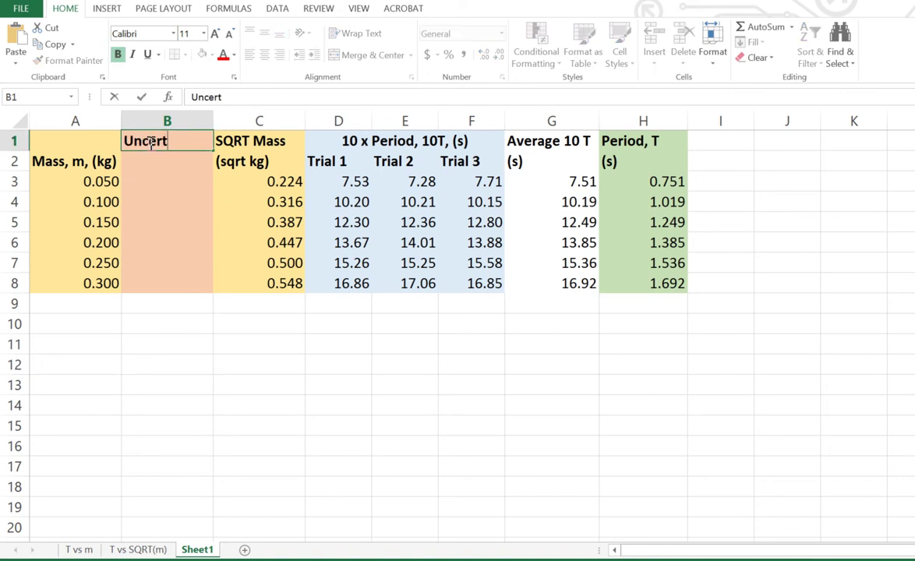
text(inty)
key(BackSpace)
key(BackSpace)
key(BackSpace)
key(BackSpace)
text(ainty)
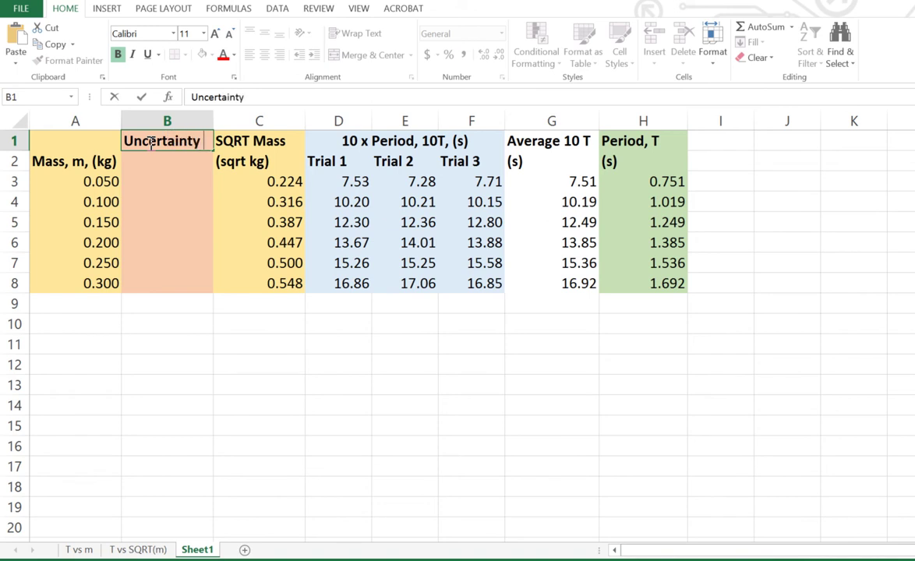
text( in Mass)
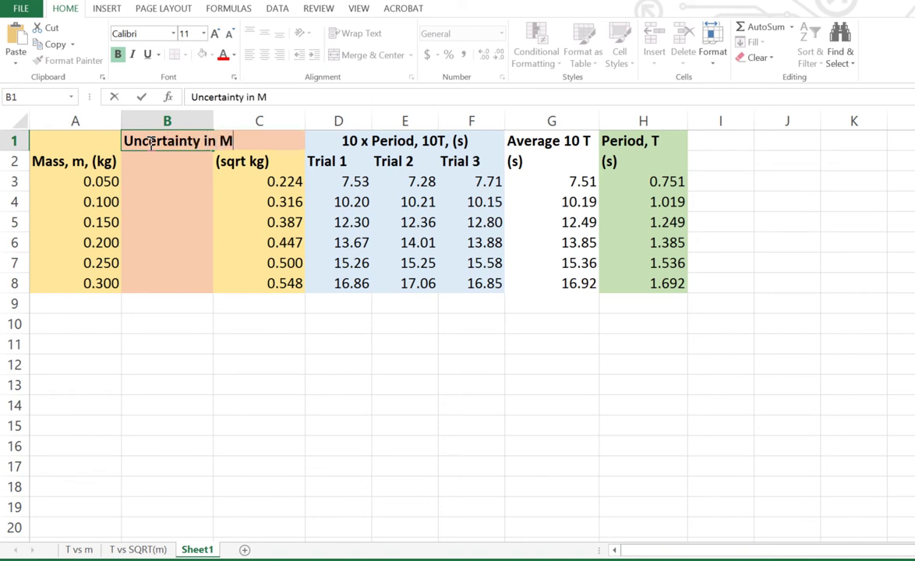
click(133, 328)
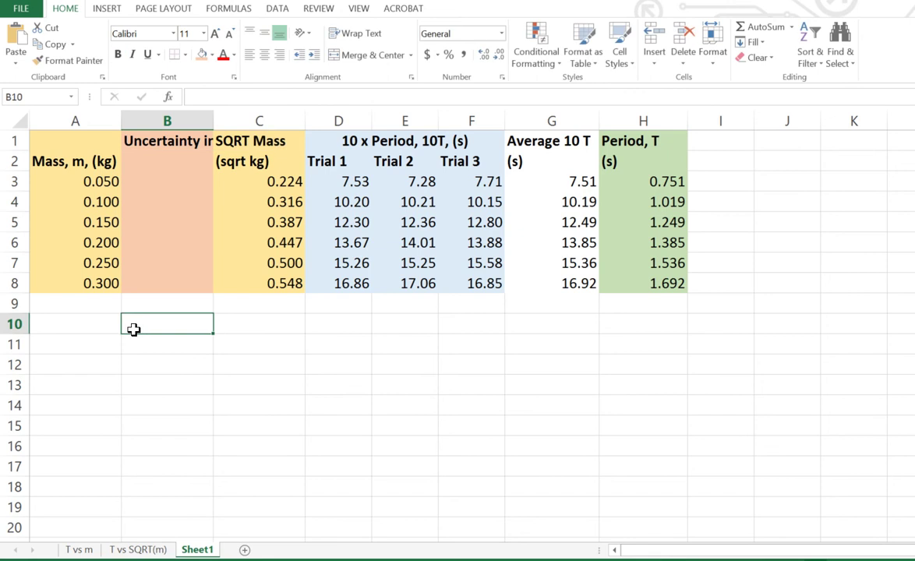
Step: Make row 1 taller and wrap the B1 header onto two lines
click(210, 127)
drag(23, 151, 22, 168)
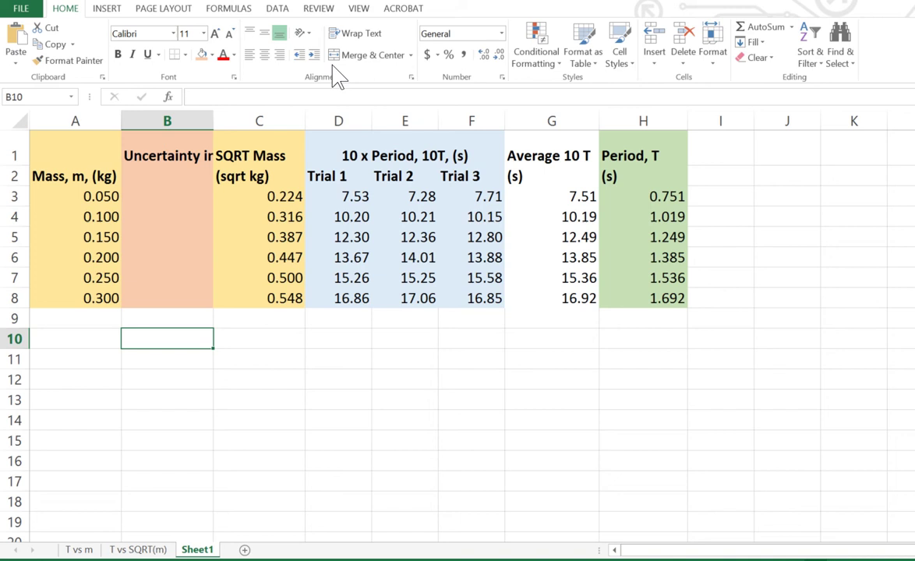
click(166, 144)
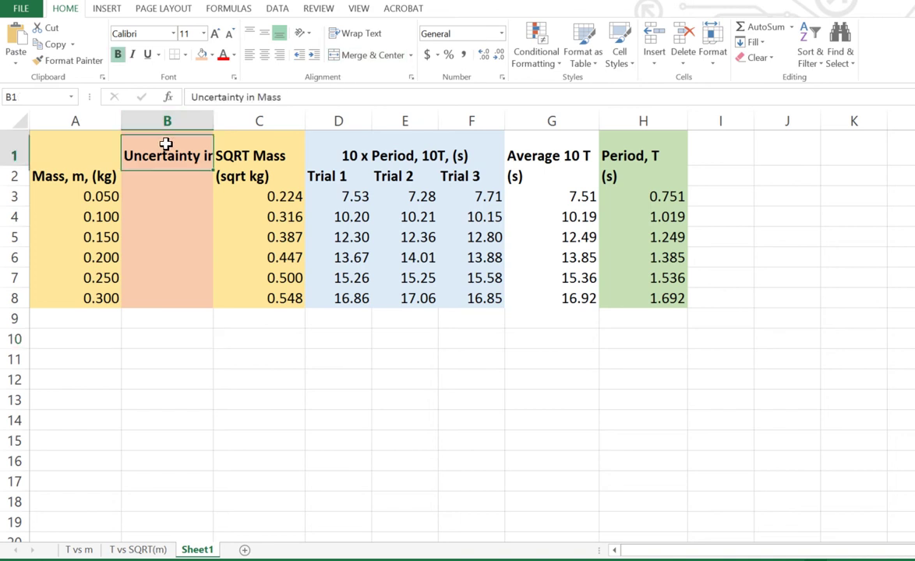
click(352, 34)
drag(10, 167, 10, 180)
click(141, 223)
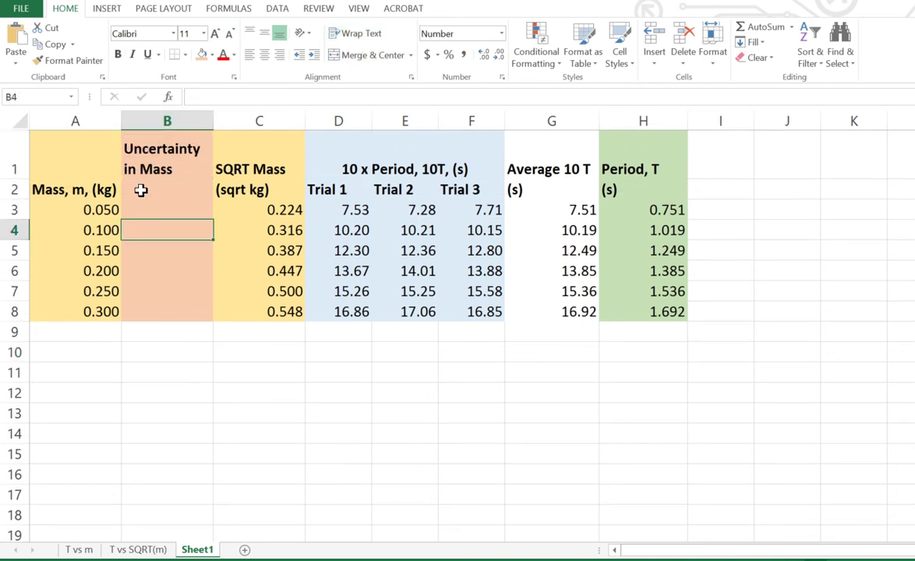
Step: Change the B1 header to '% Uncertainty in Mass' and widen column B to fit
click(142, 190)
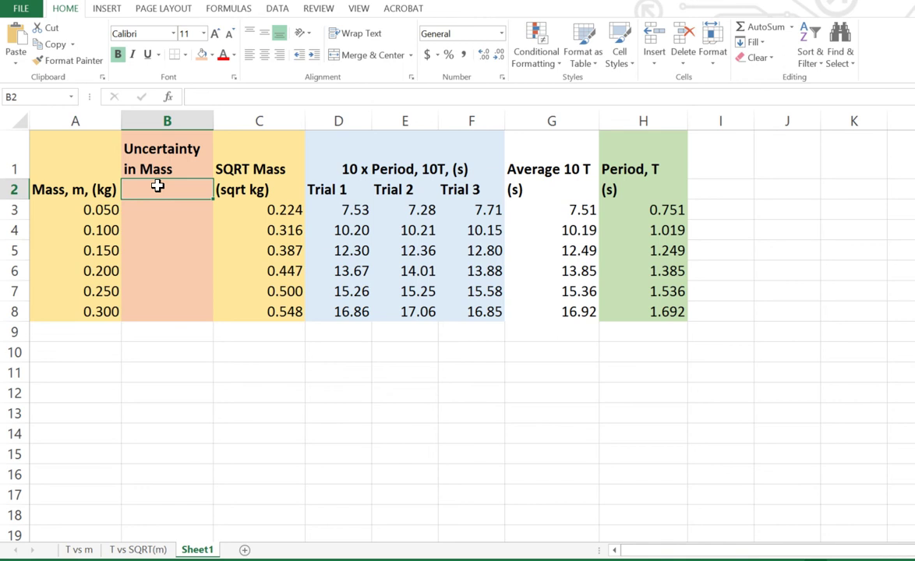
double_click(127, 149)
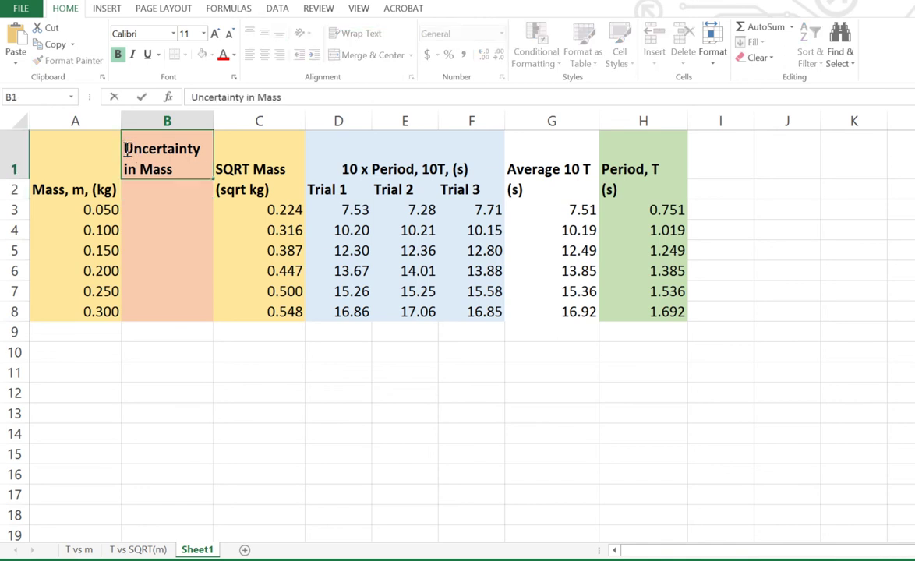
text(%)
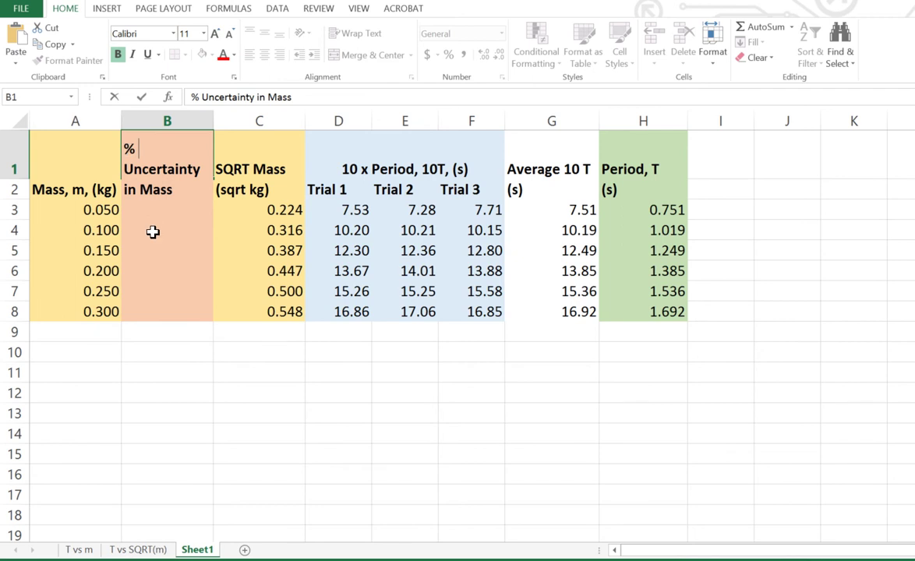
click(153, 230)
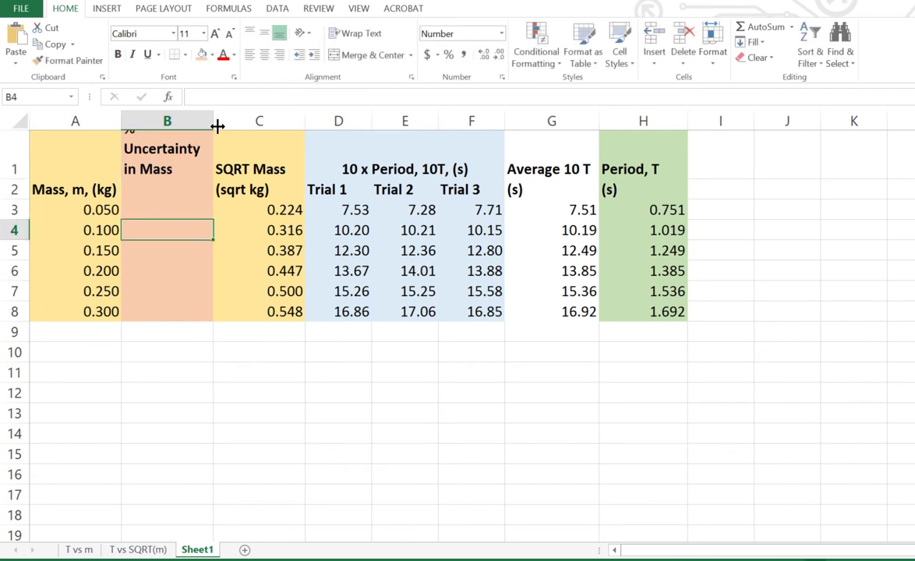
drag(215, 127, 219, 127)
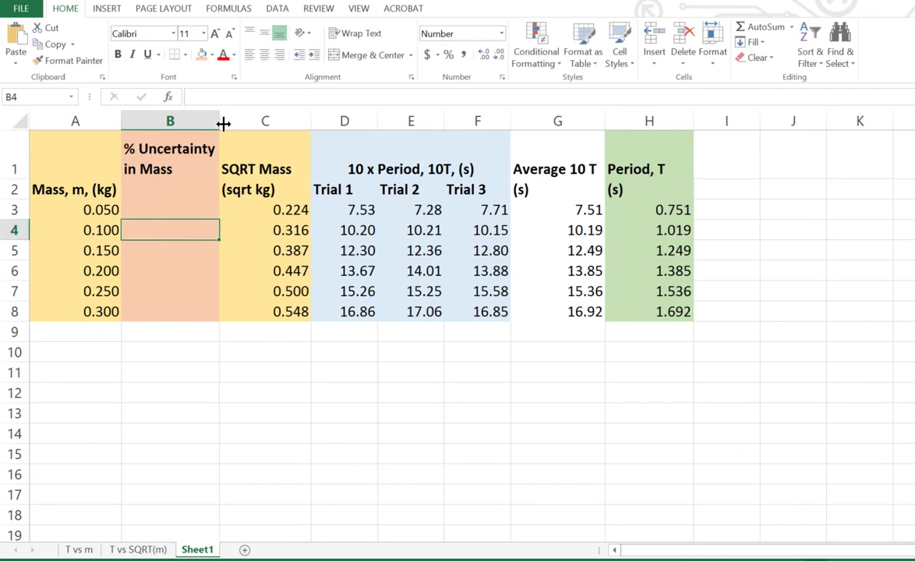
Step: Enter '(2sf)' in cell B2 beneath the header
click(155, 194)
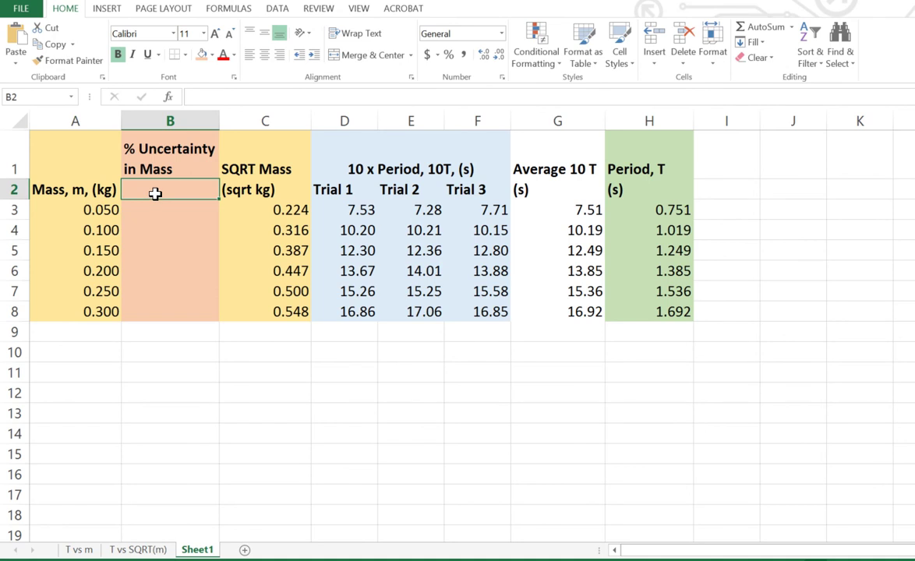
double_click(155, 191)
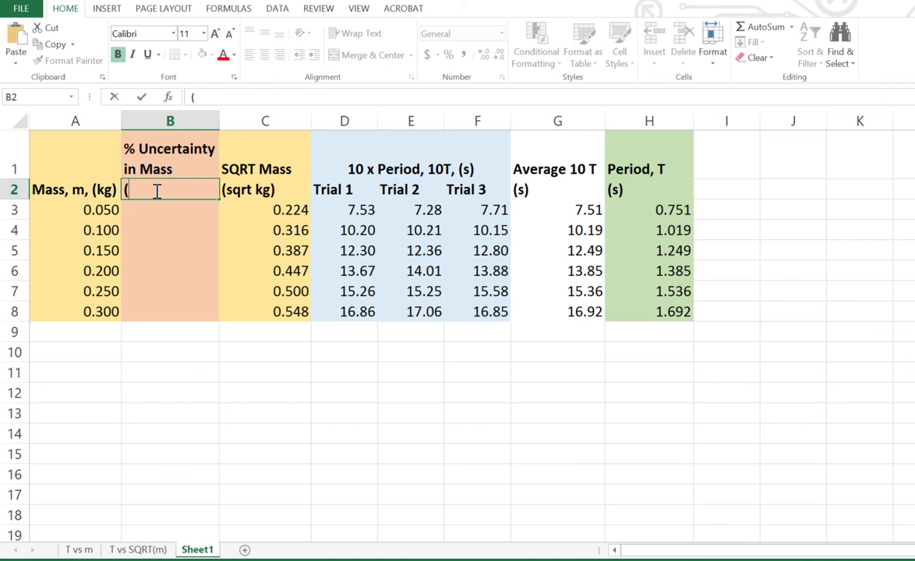
text((2sf))
Step: Enter 4.0 in B3, copy it down to B8, and display one decimal place
click(157, 247)
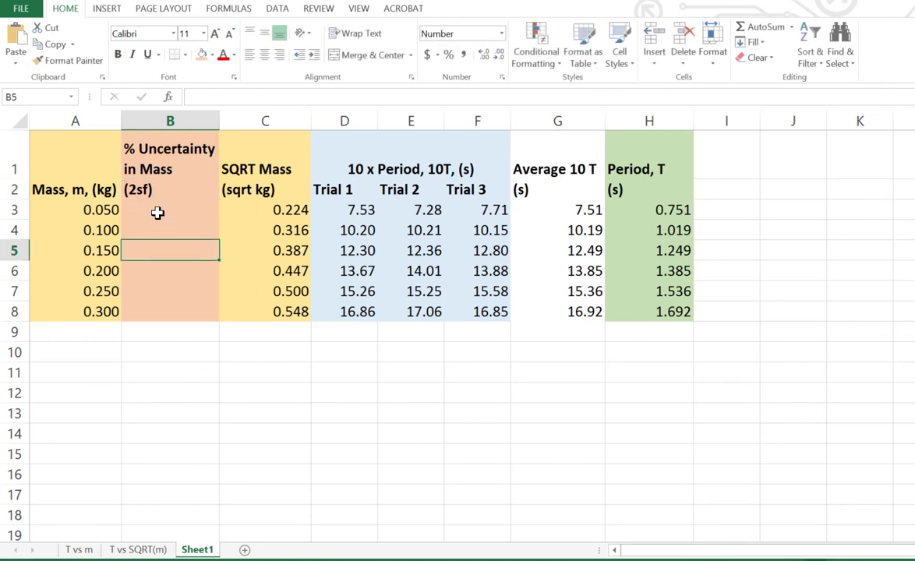
click(157, 209)
text(4)
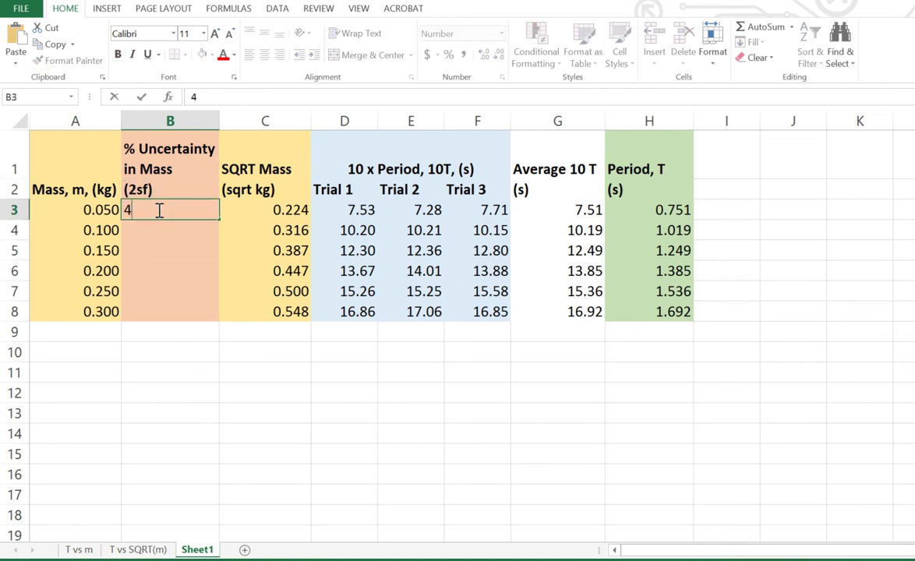
text(.0)
drag(164, 291, 164, 270)
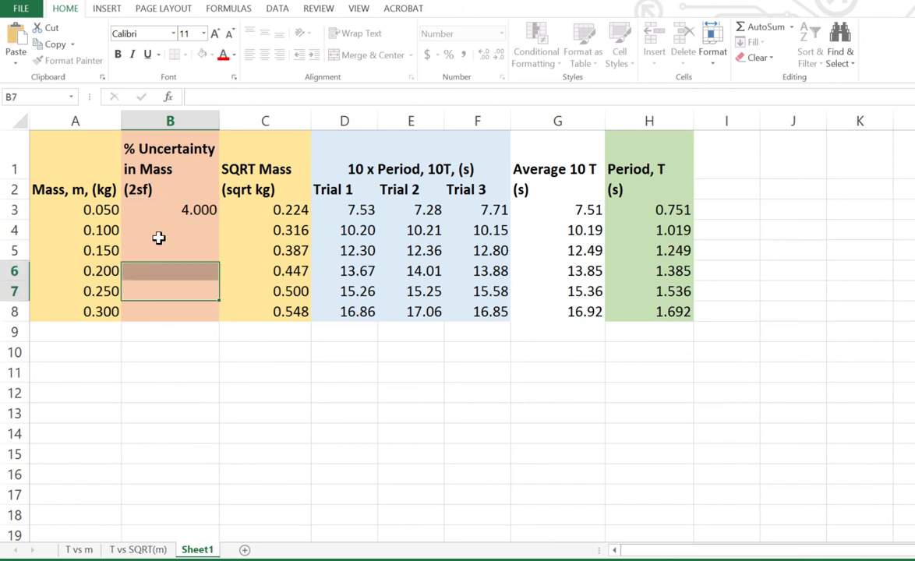
click(169, 209)
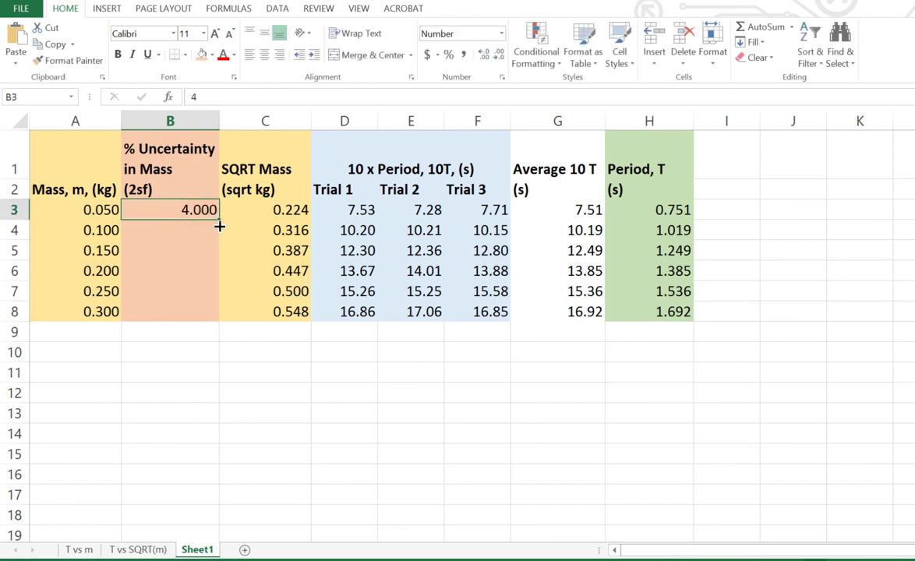
drag(219, 226, 212, 314)
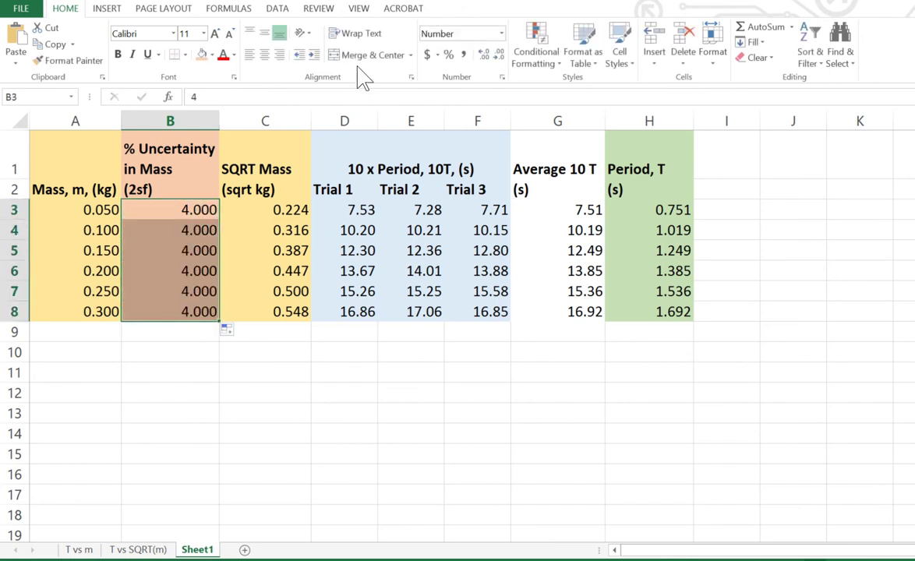
click(499, 56)
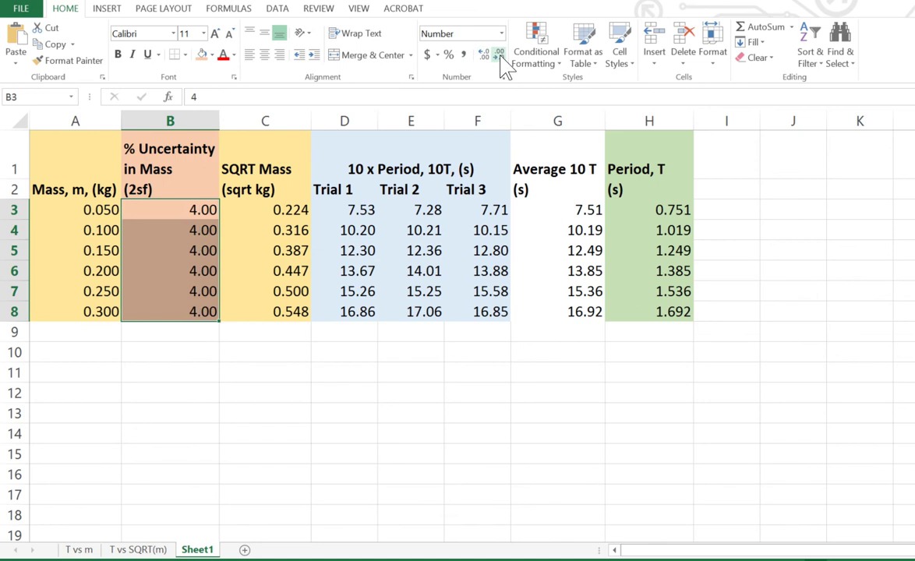
click(498, 56)
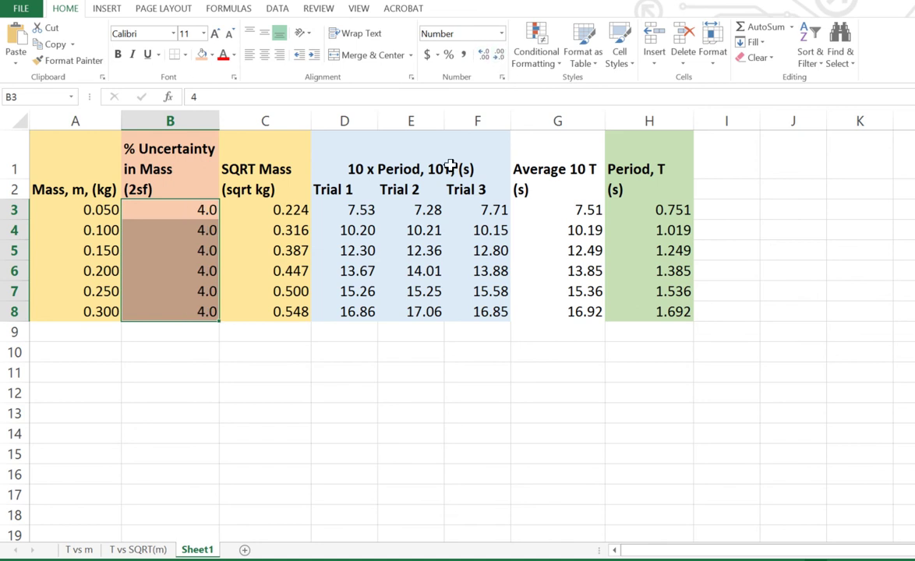
click(329, 414)
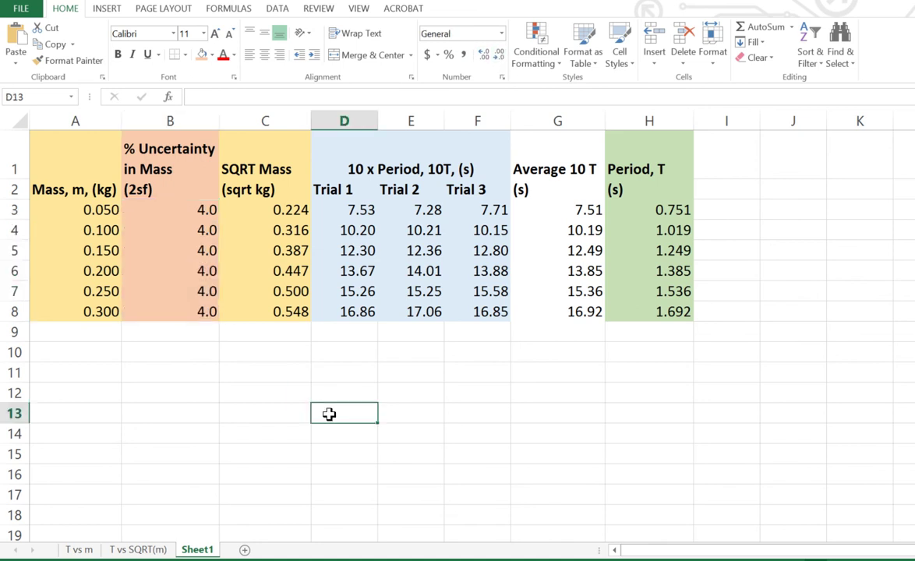
click(282, 415)
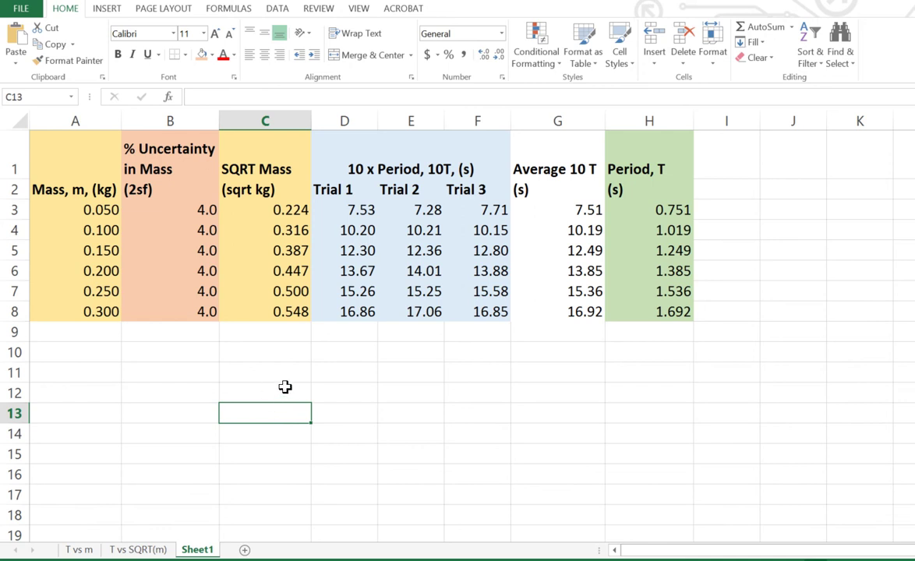
Step: Insert a new column C before SQRT Mass headed 'Absolute Uncertainty in mass'
click(240, 121)
right_click(241, 122)
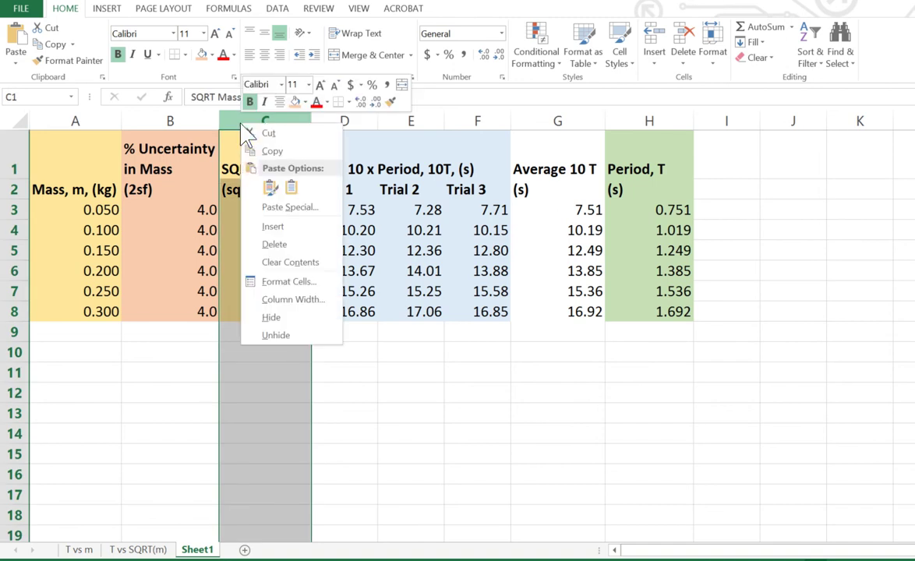
click(269, 226)
click(333, 356)
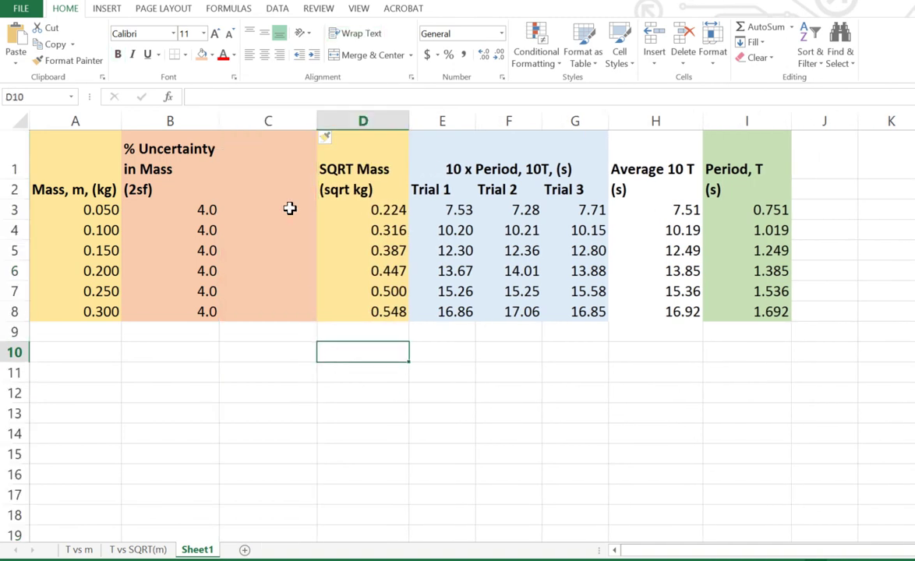
click(258, 157)
text(Absolute)
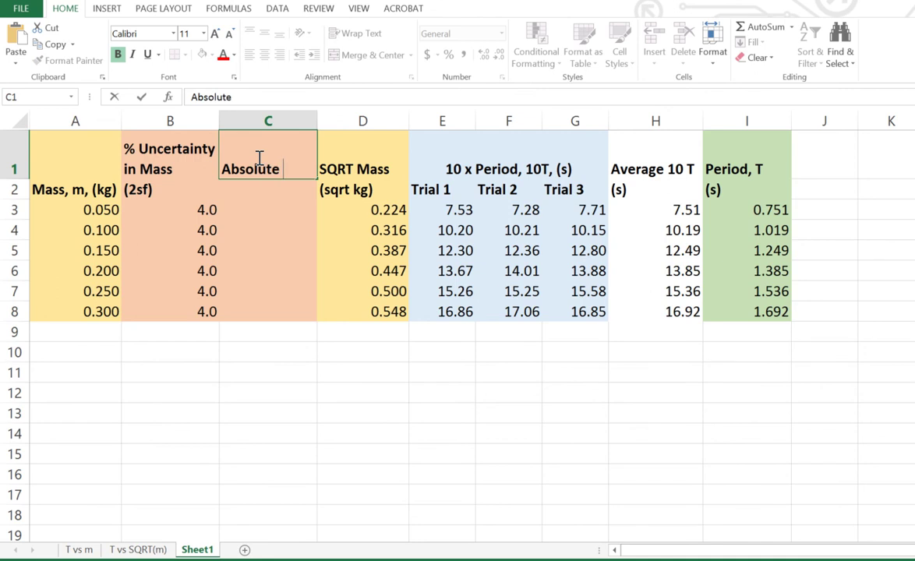
text( Uncertainy)
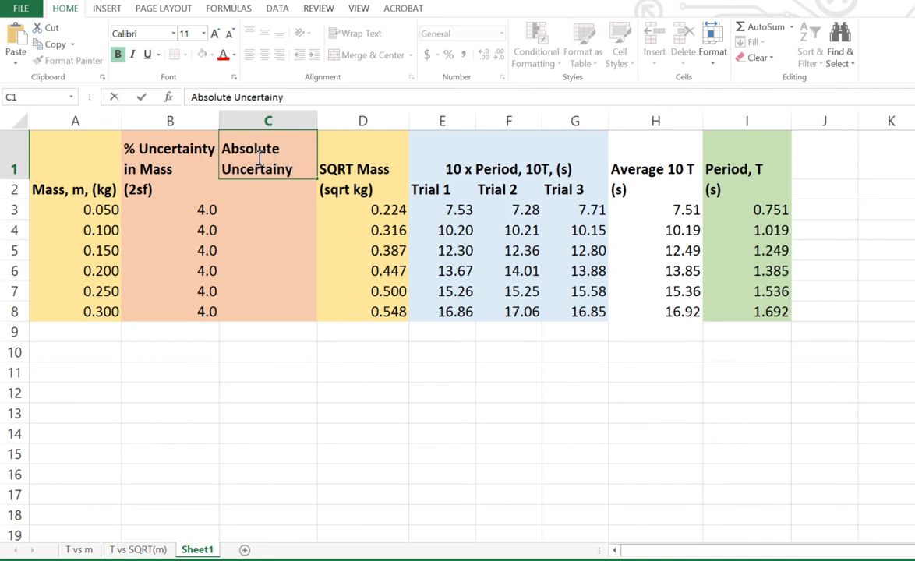
key(BackSpace)
text(ty in mass)
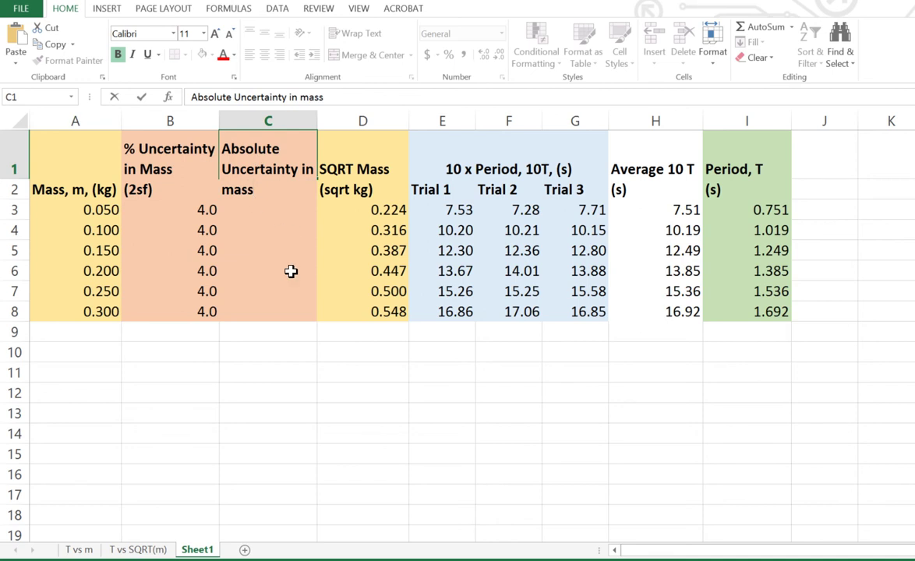
click(265, 267)
Step: Reduce the C1 heading's font size by three steps
click(245, 138)
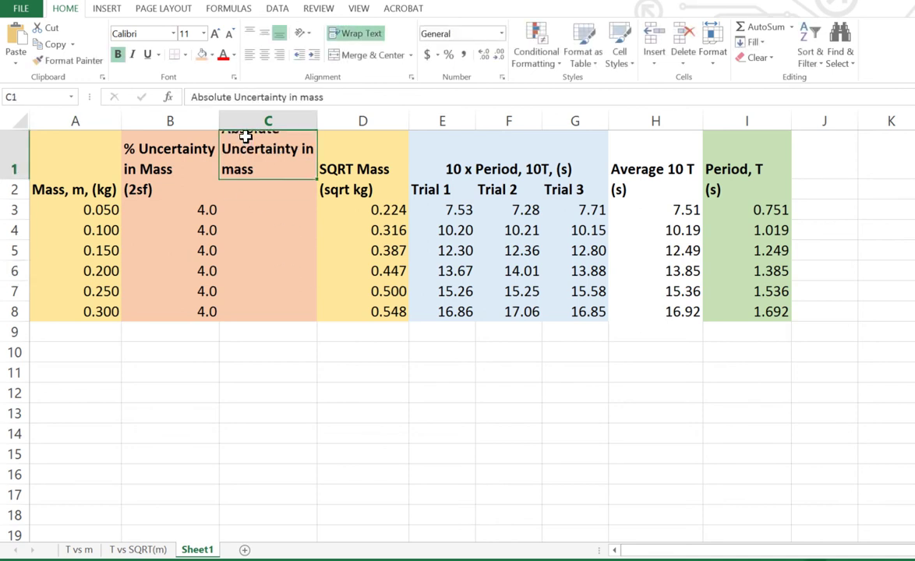
click(230, 33)
click(230, 34)
click(230, 33)
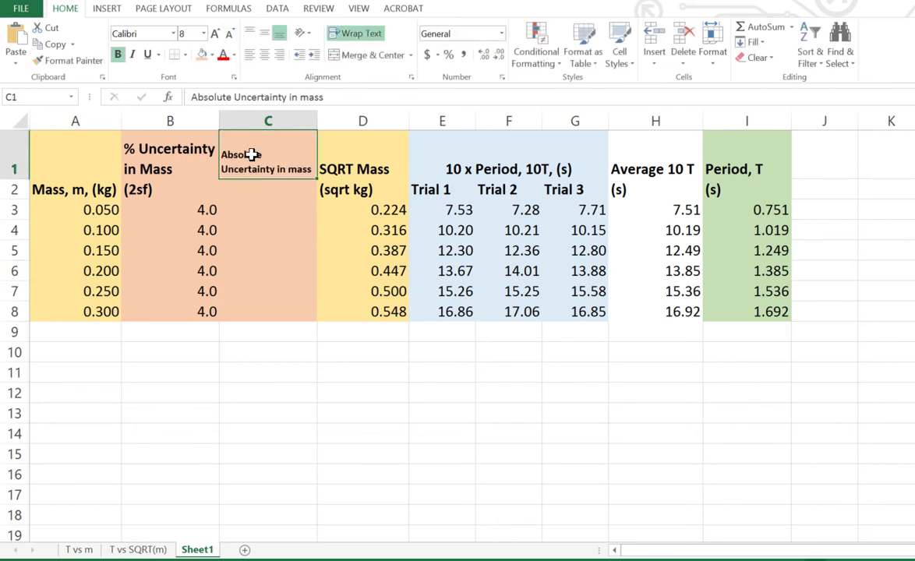
click(256, 222)
Step: Enter '(kg)' in C2, enlarge the heading font one step, and widen column C
click(248, 185)
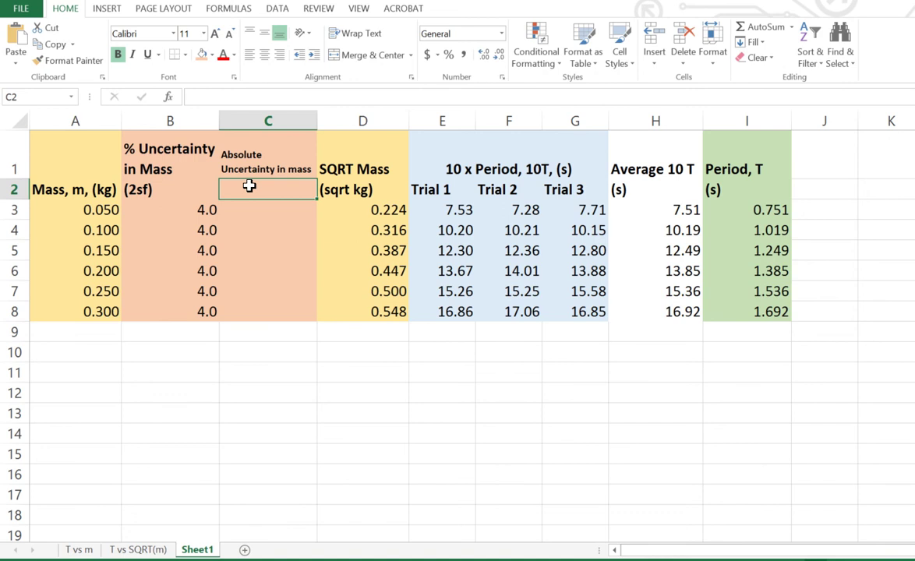
text((kg)
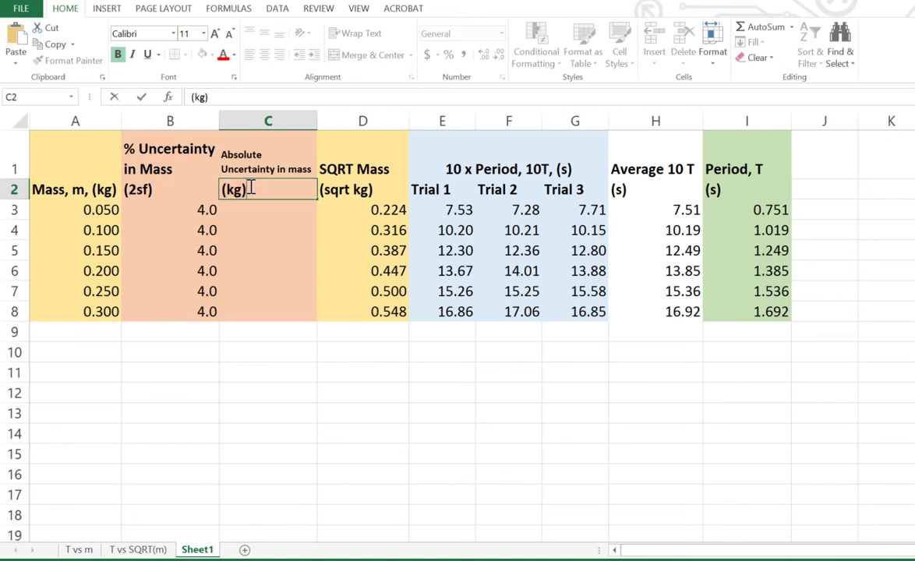
text())
click(264, 264)
click(269, 152)
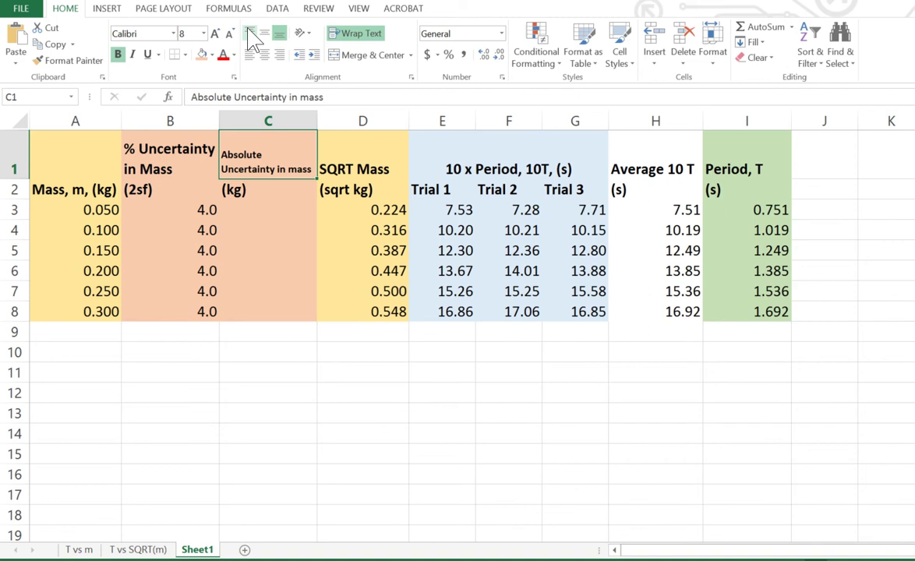
click(215, 33)
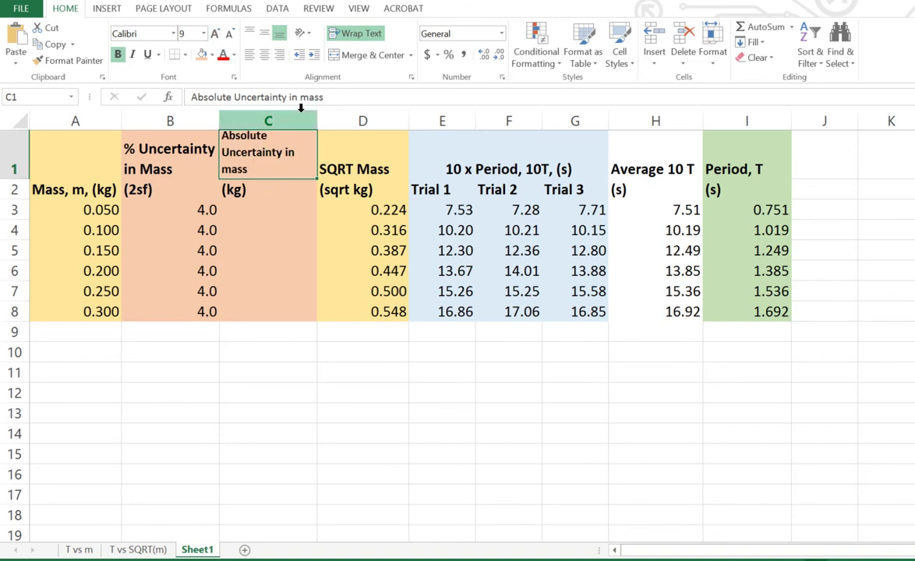
drag(318, 116, 330, 113)
Step: Fine-tune the C1 heading font size, ending one step smaller
click(293, 226)
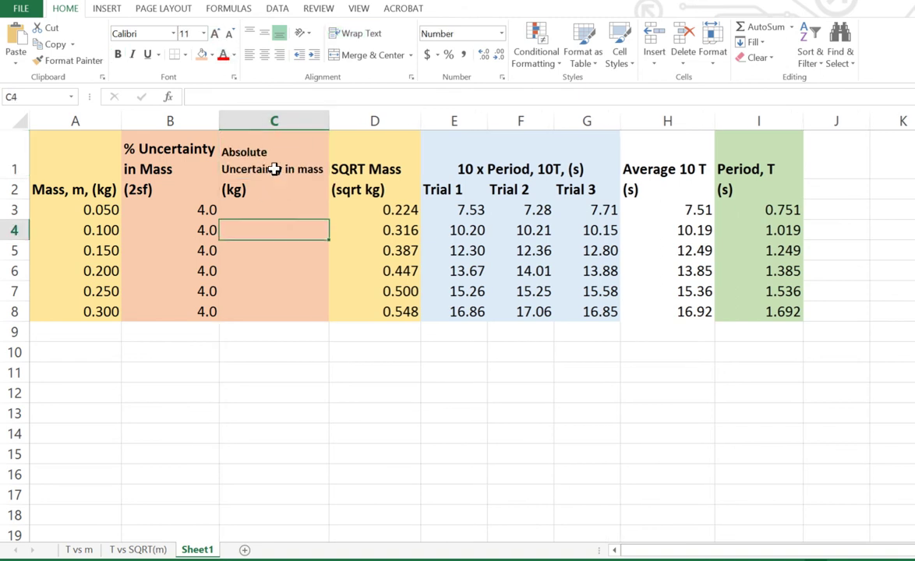
click(272, 167)
click(219, 34)
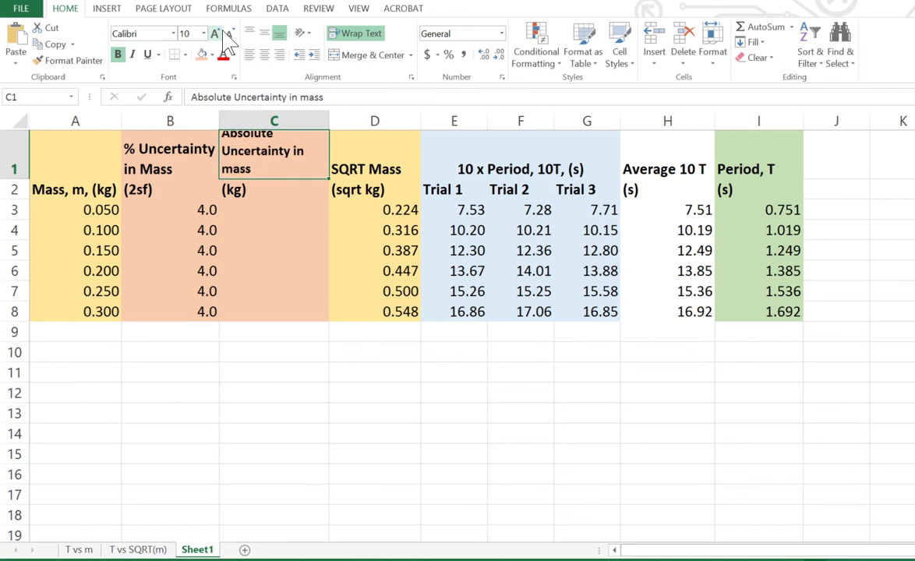
click(230, 34)
click(273, 227)
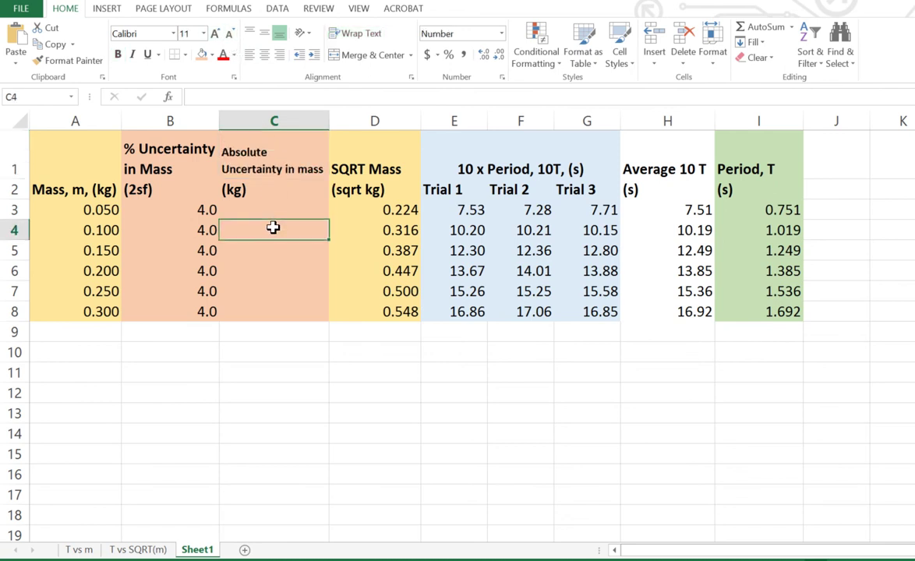
Step: Enter the formula =B3/100*A3 in cell C3
click(249, 208)
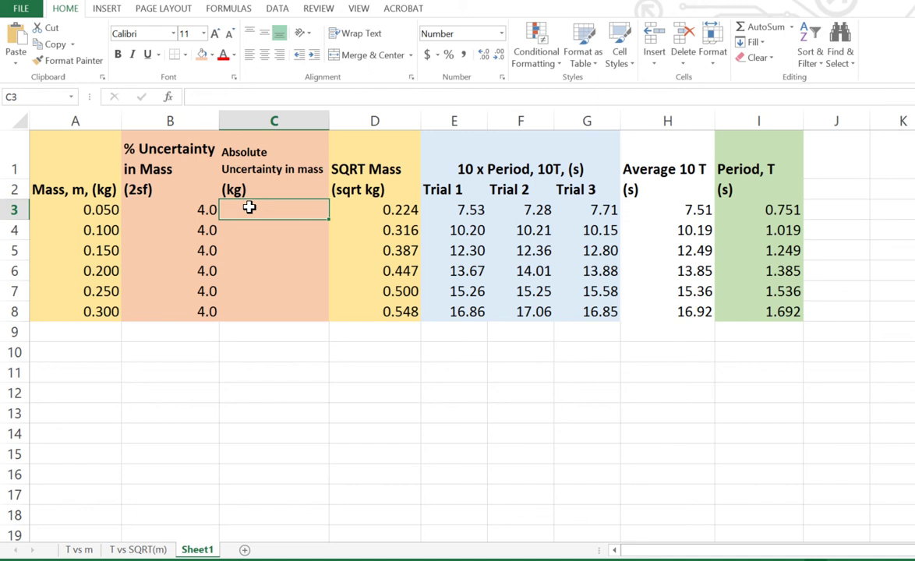
text(=)
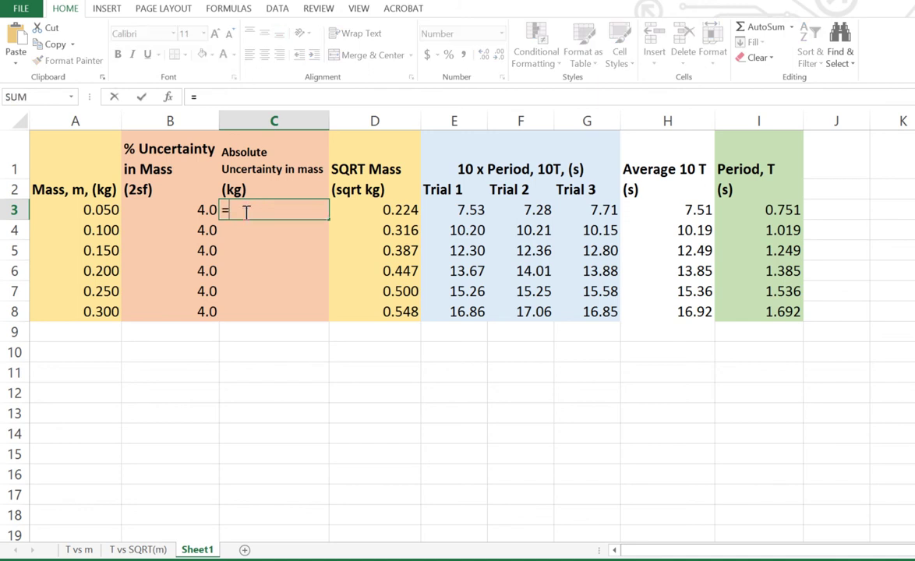
click(198, 211)
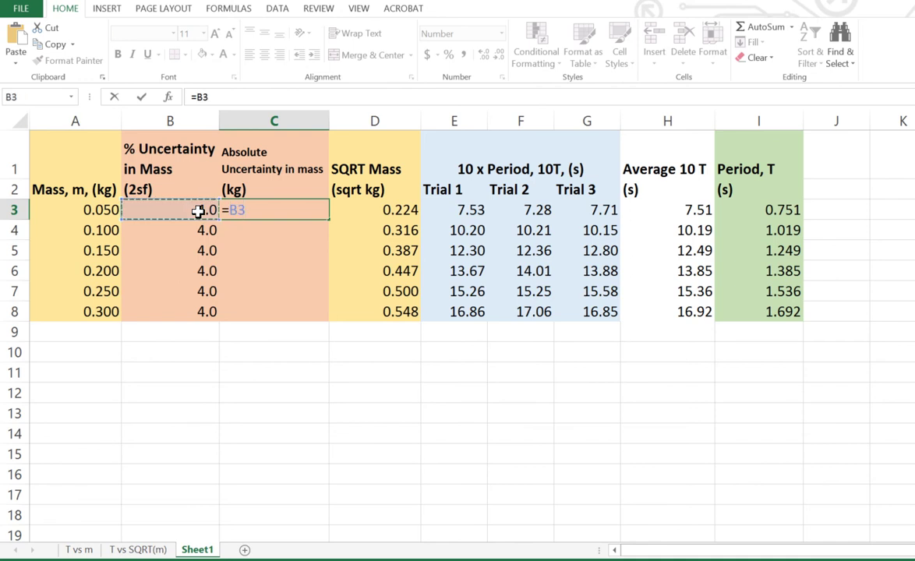
text(/100*)
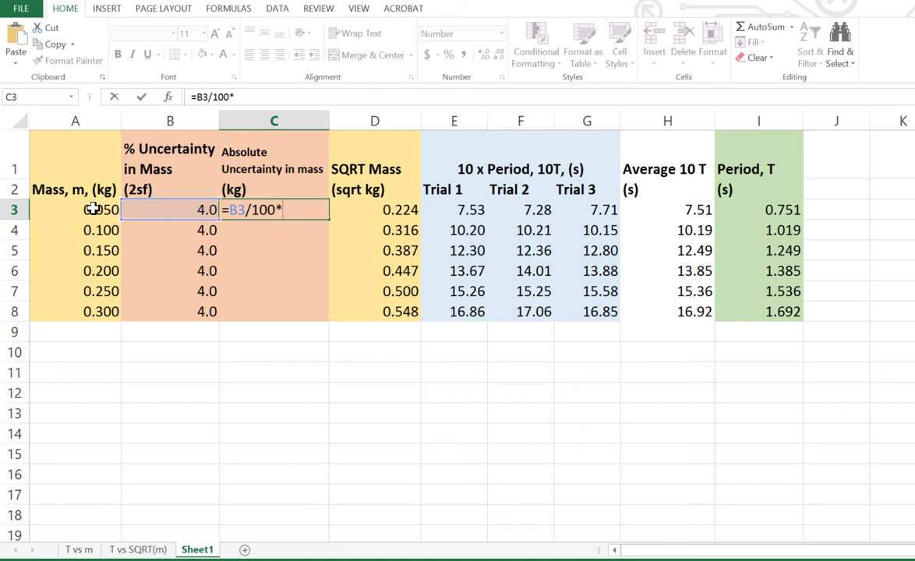
click(93, 209)
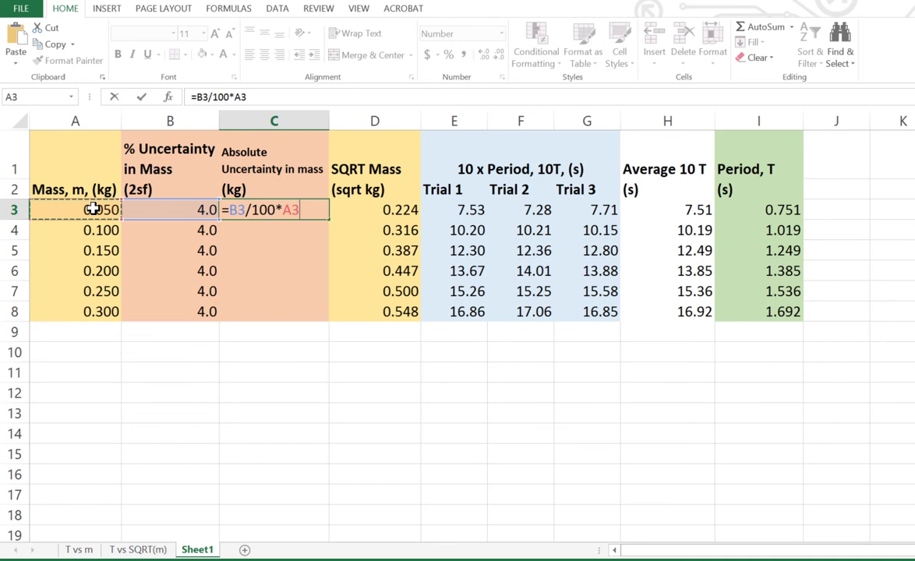
key(Return)
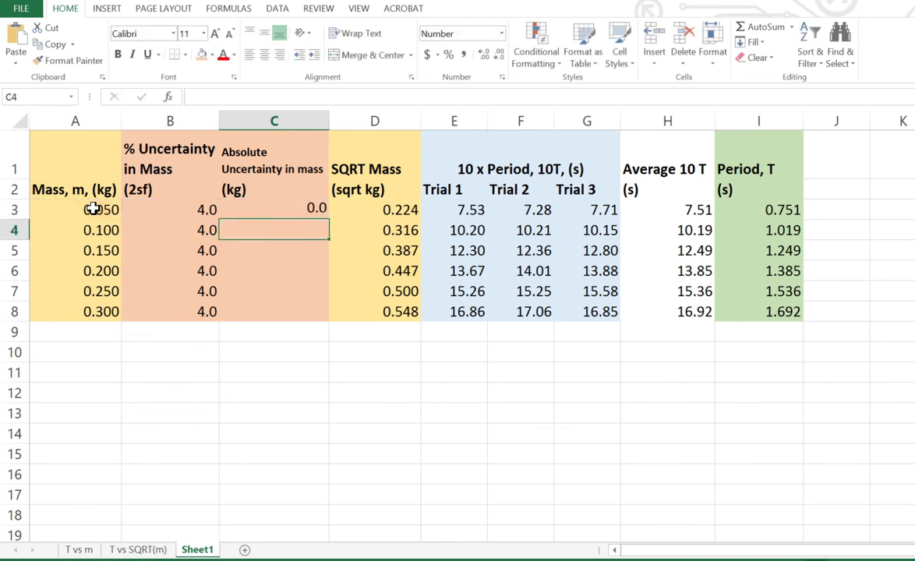
click(243, 207)
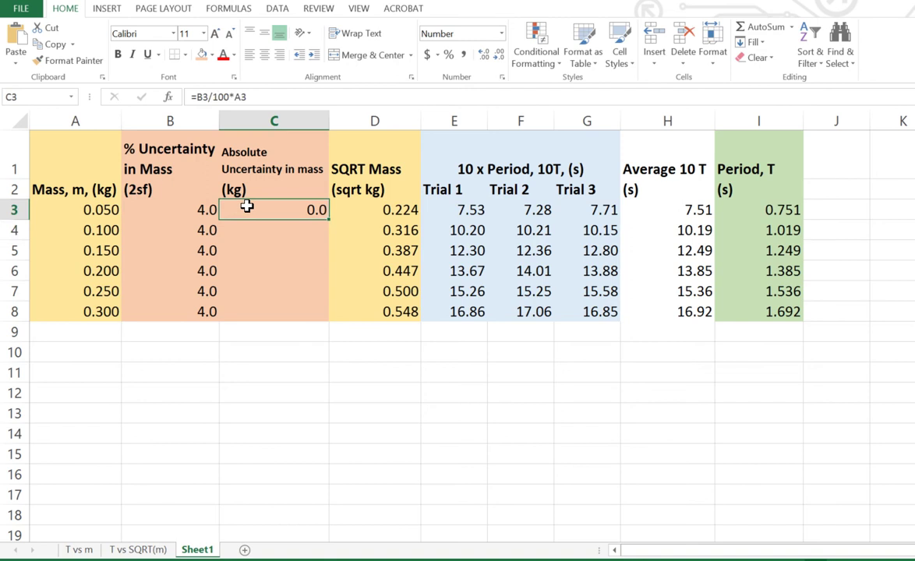
Step: Copy the C3 formula down to C8 and show the results to three decimals
double_click(330, 221)
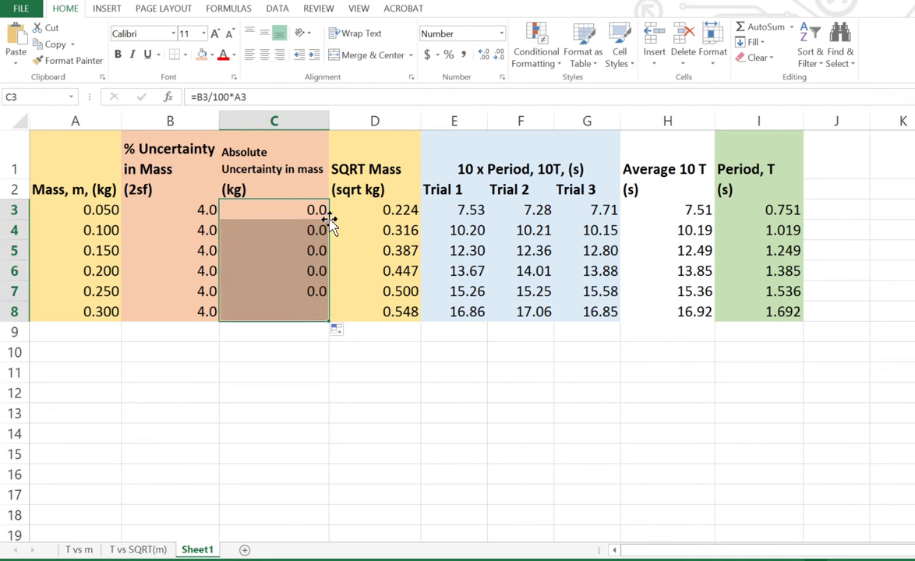
click(269, 415)
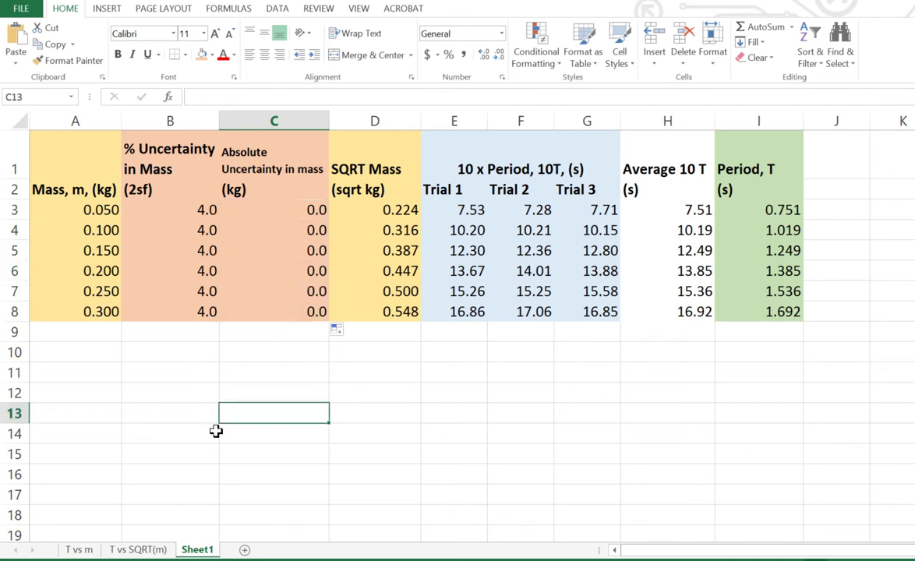
drag(292, 209, 290, 308)
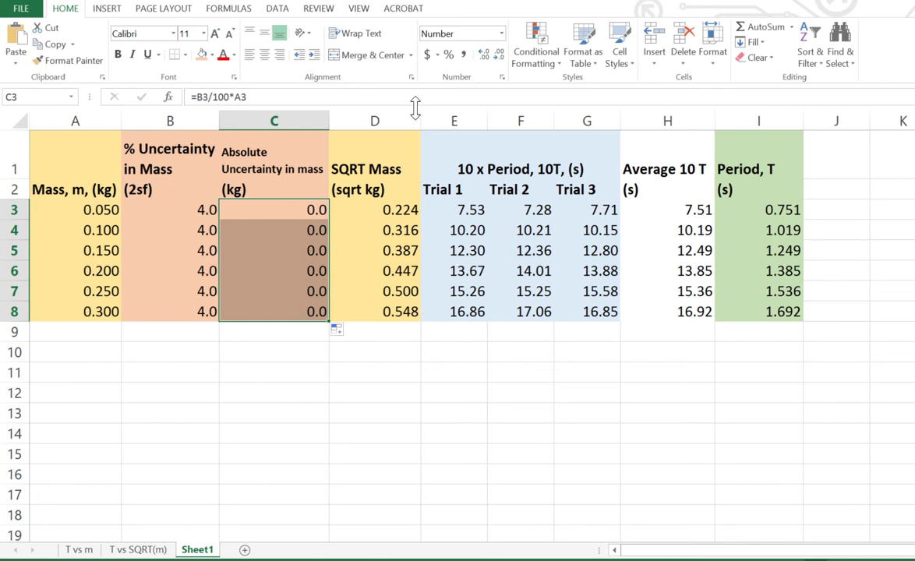
click(486, 57)
click(486, 57)
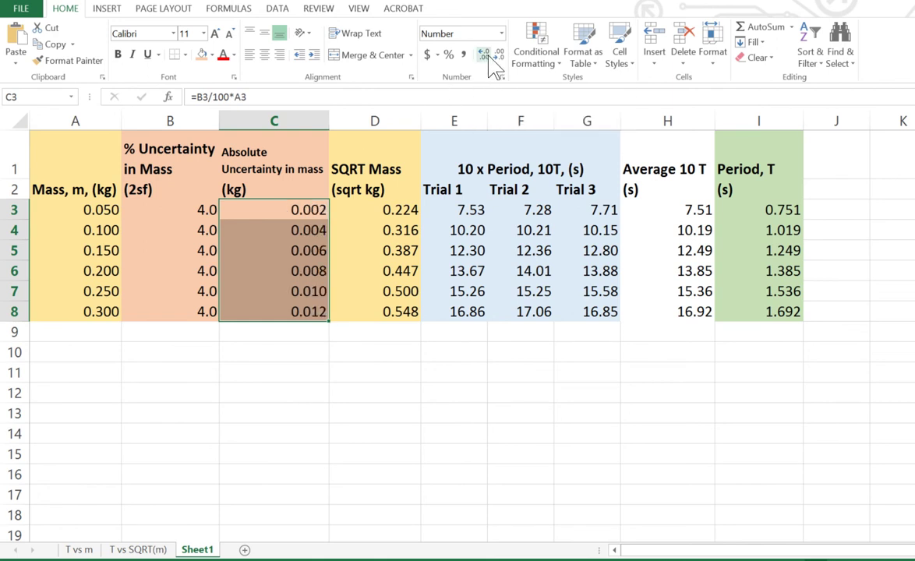
click(371, 365)
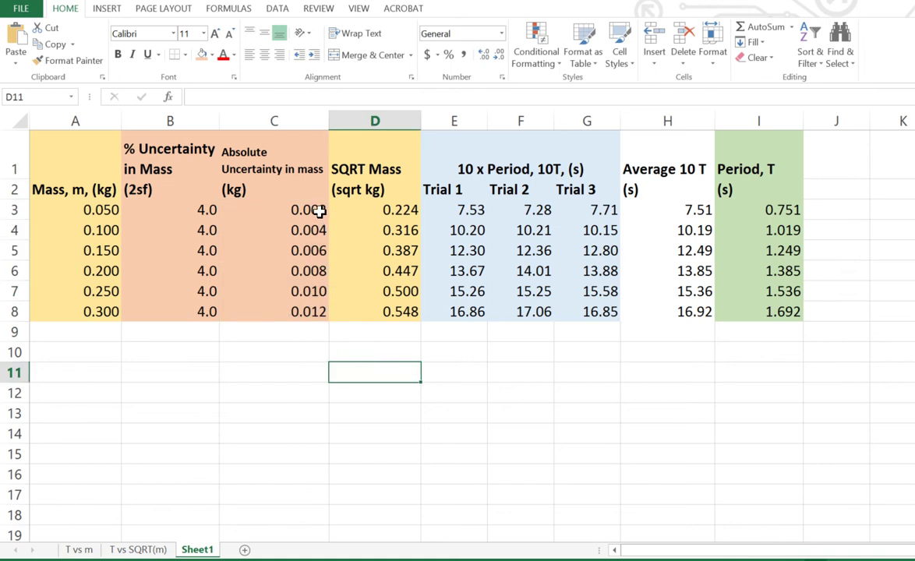
Step: Round the last two mass uncertainties, C7:C8, to show 0.01
drag(321, 206, 313, 310)
click(329, 343)
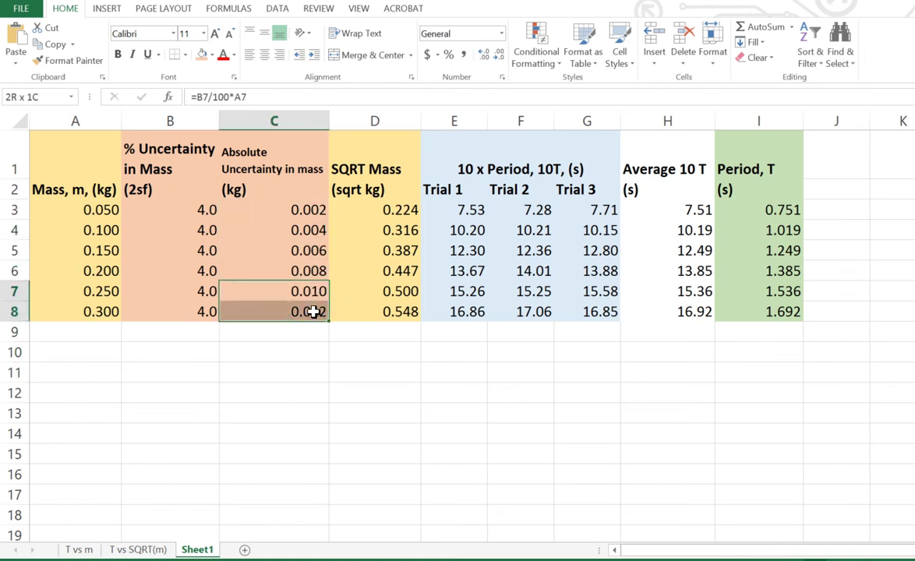
click(499, 58)
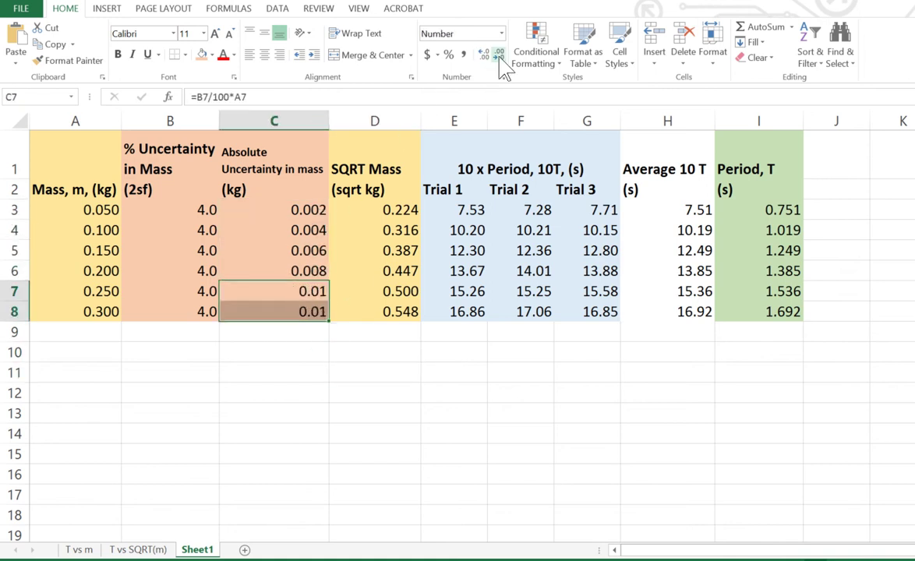
click(371, 378)
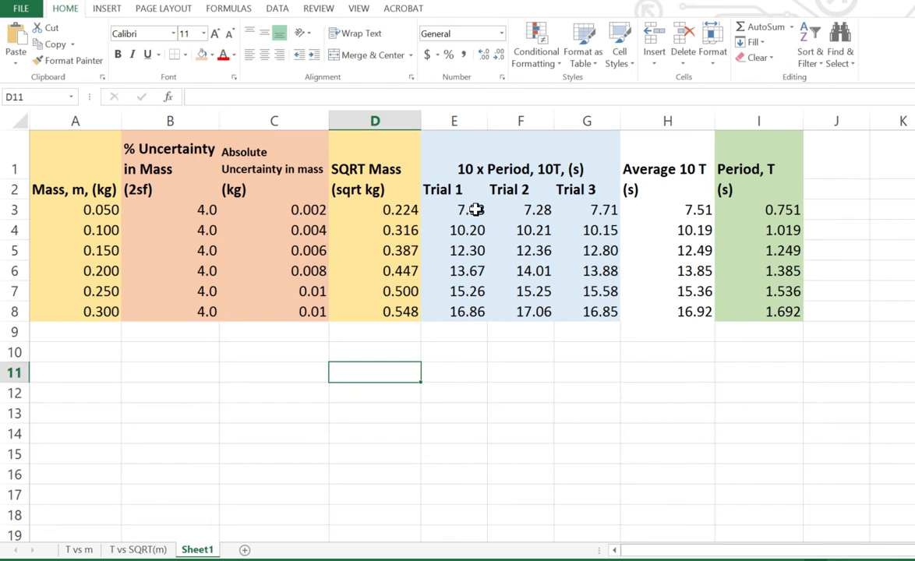
click(598, 209)
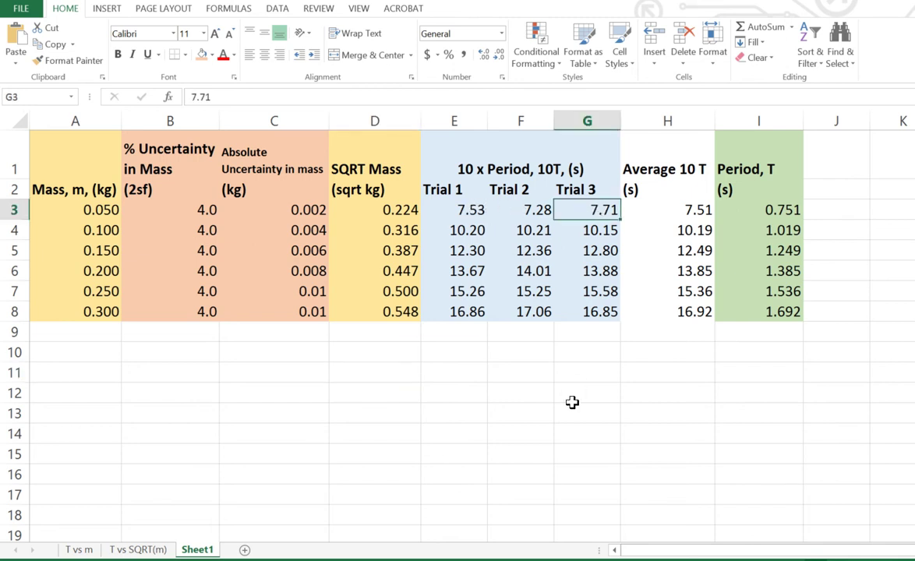
click(529, 209)
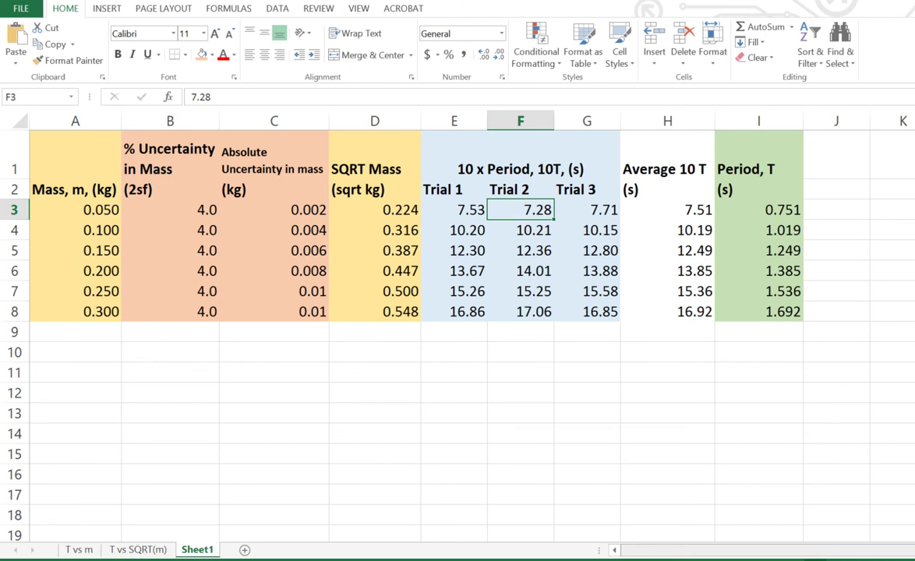
Step: Add the heading 'MAX 10T' in J1 and bold '(s)' units in J2
scroll(758, 408, right, 3)
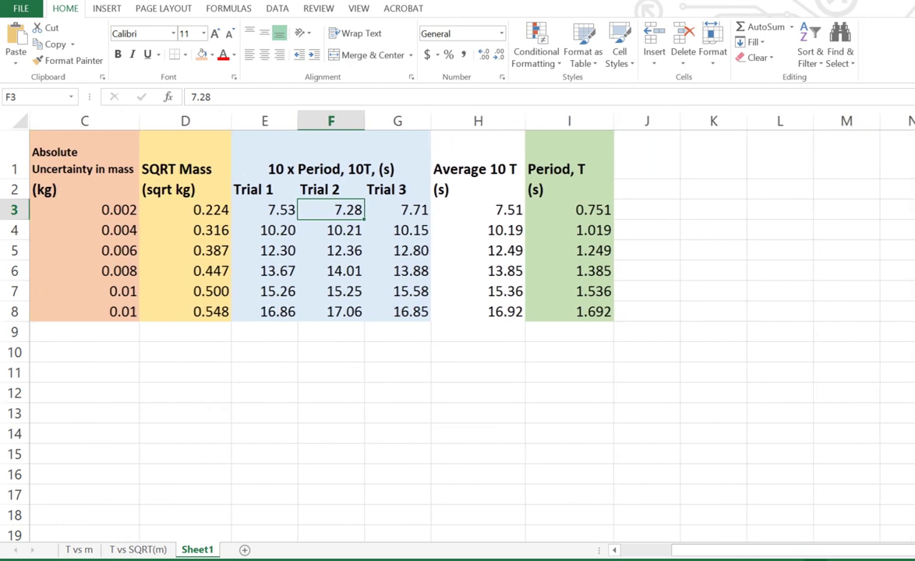
click(533, 181)
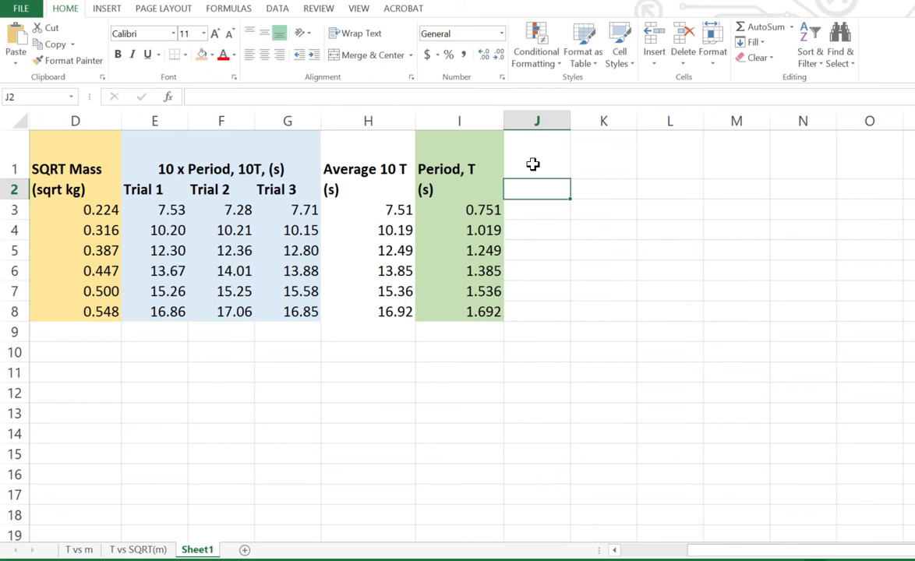
click(533, 165)
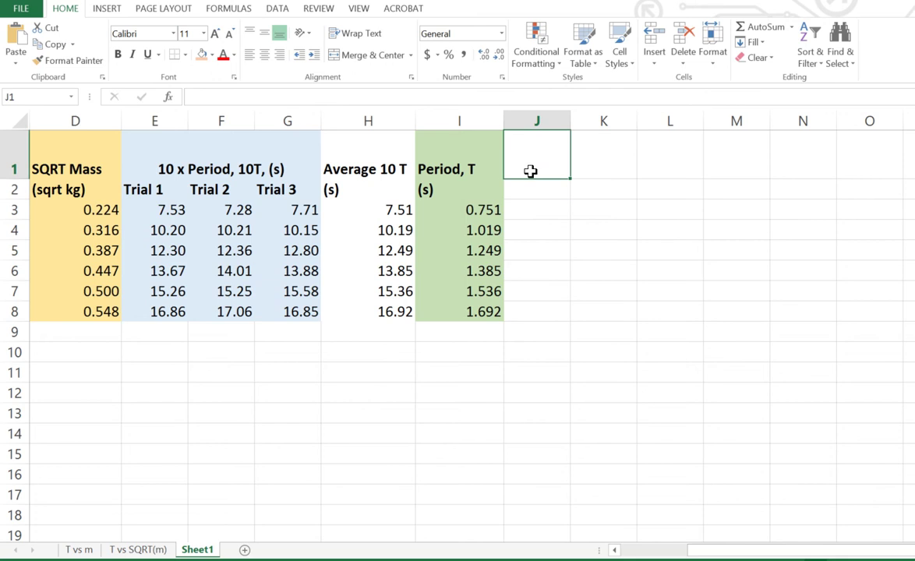
text(MA)
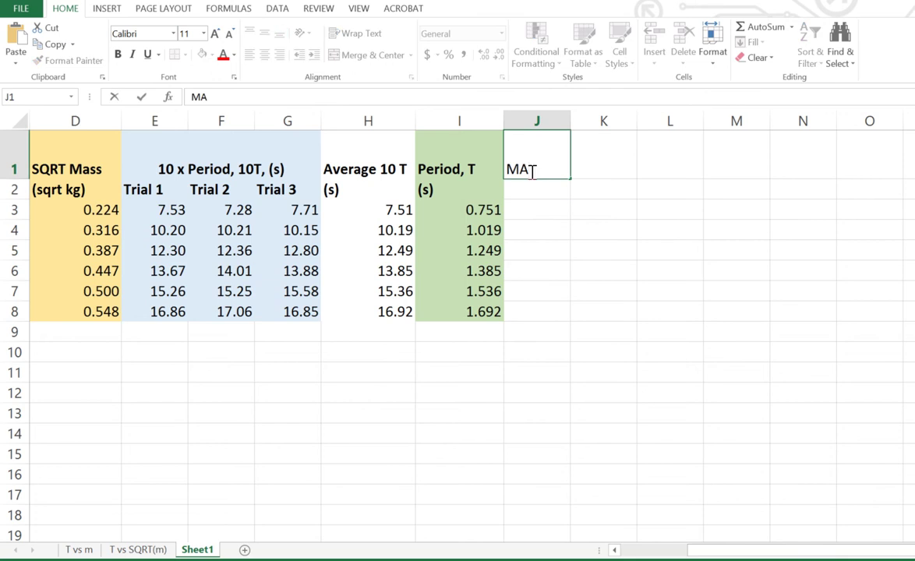
text(X 10T)
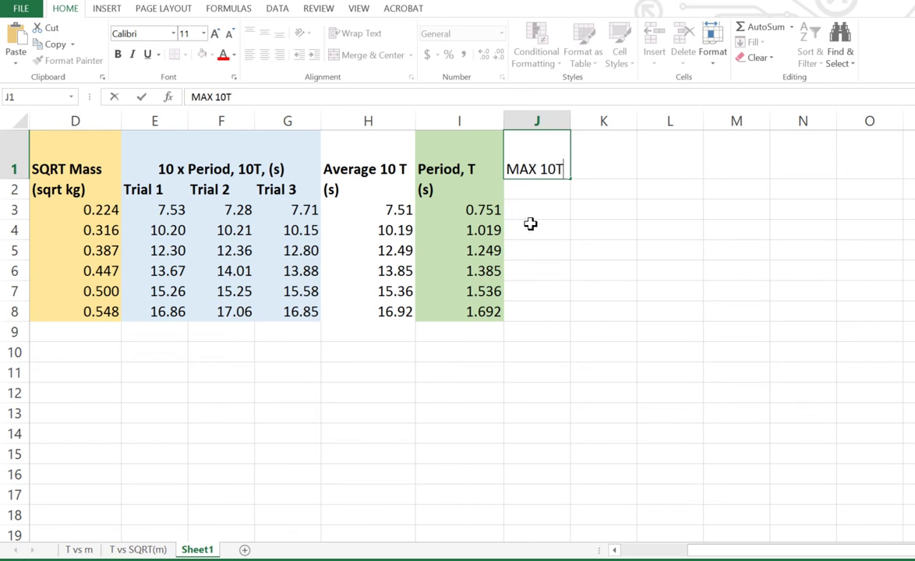
click(536, 196)
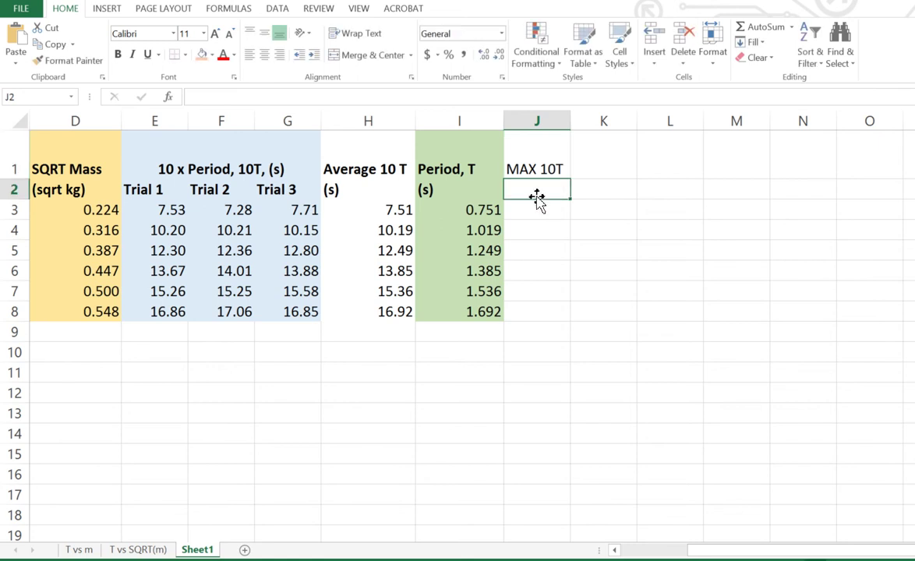
text((s))
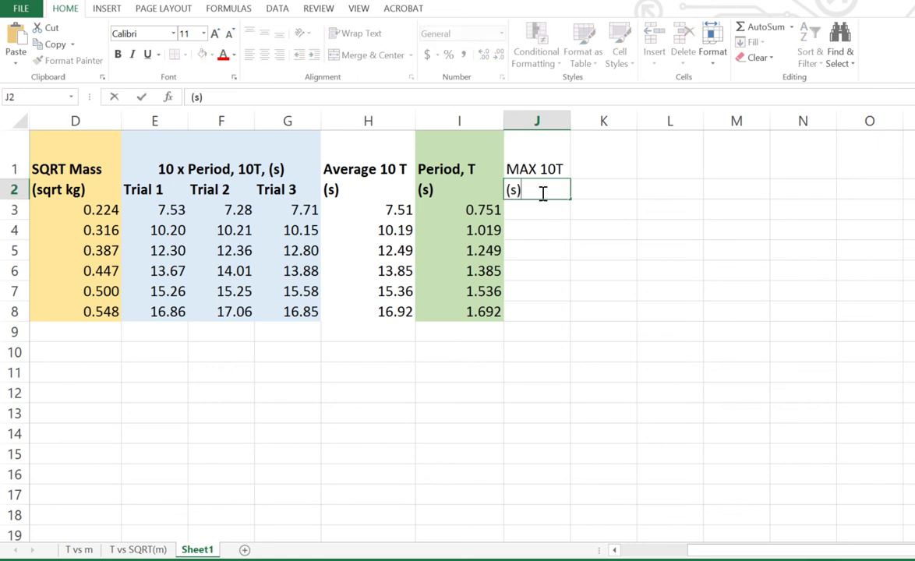
click(553, 263)
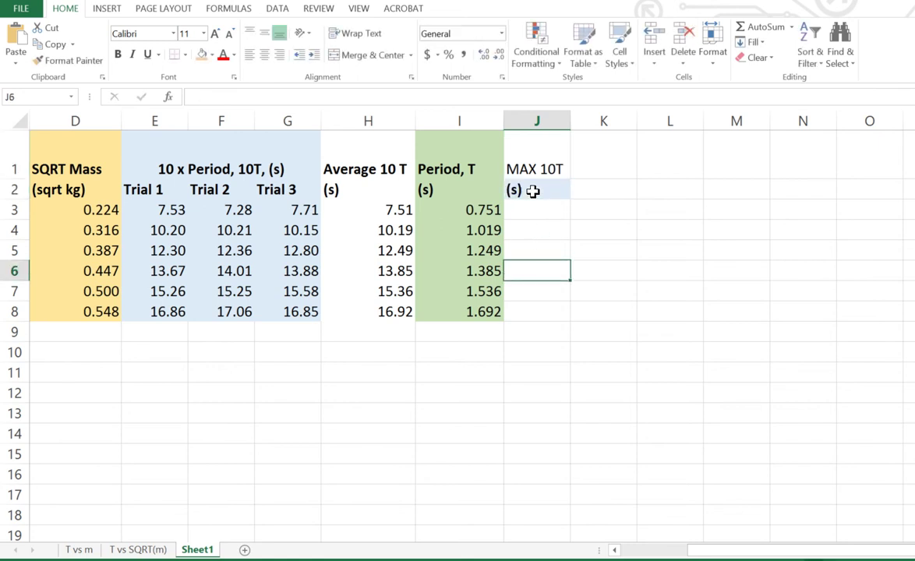
click(531, 190)
key(ctrl+b)
Step: Set column J1:J8 to No Fill
drag(546, 149, 533, 312)
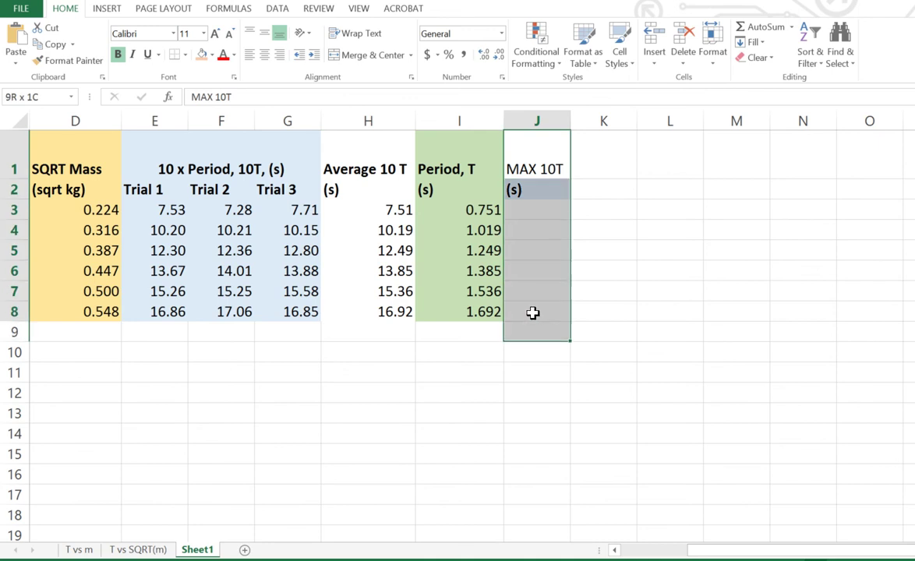
click(212, 56)
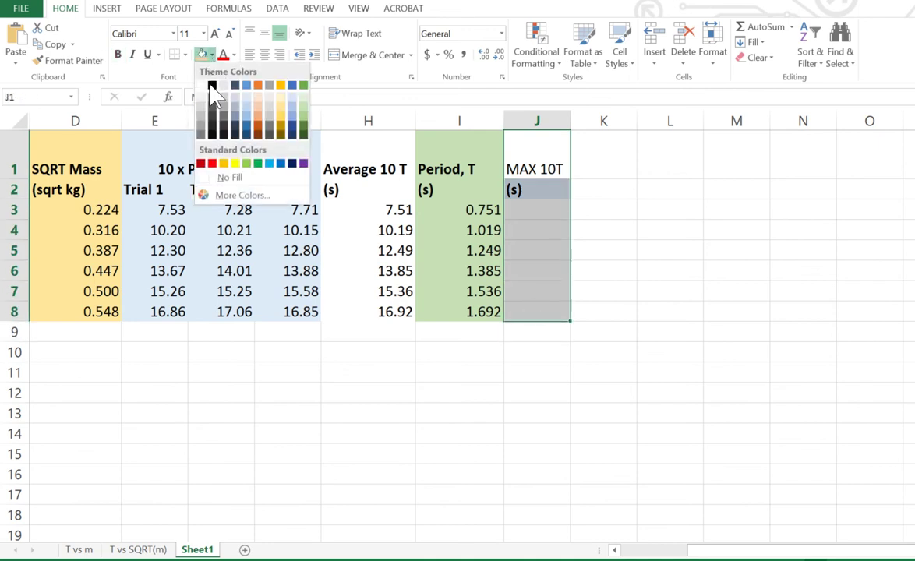
click(226, 178)
click(639, 228)
click(529, 216)
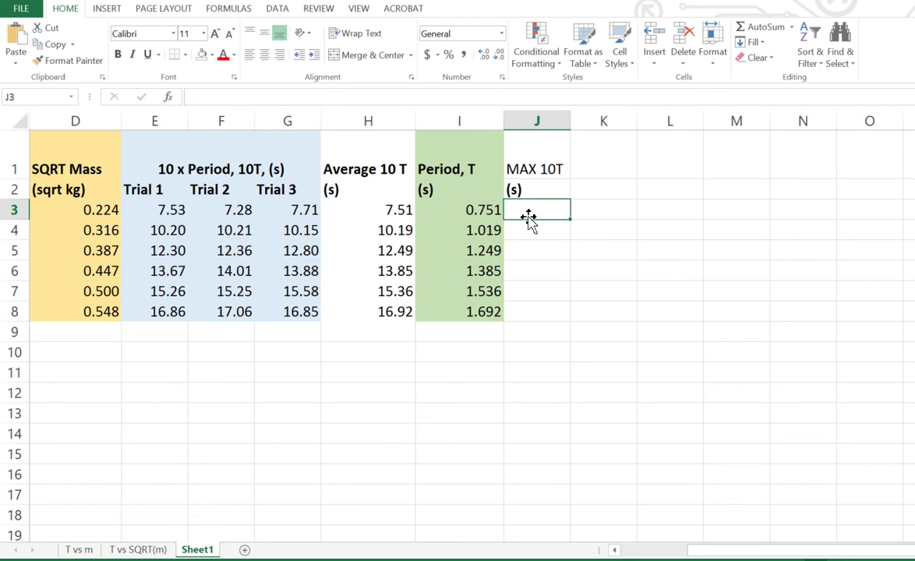
Step: Enter =MAX(E3:G3) in J3 and fill it down to J8, giving 7.71 to 17.06
text(=)
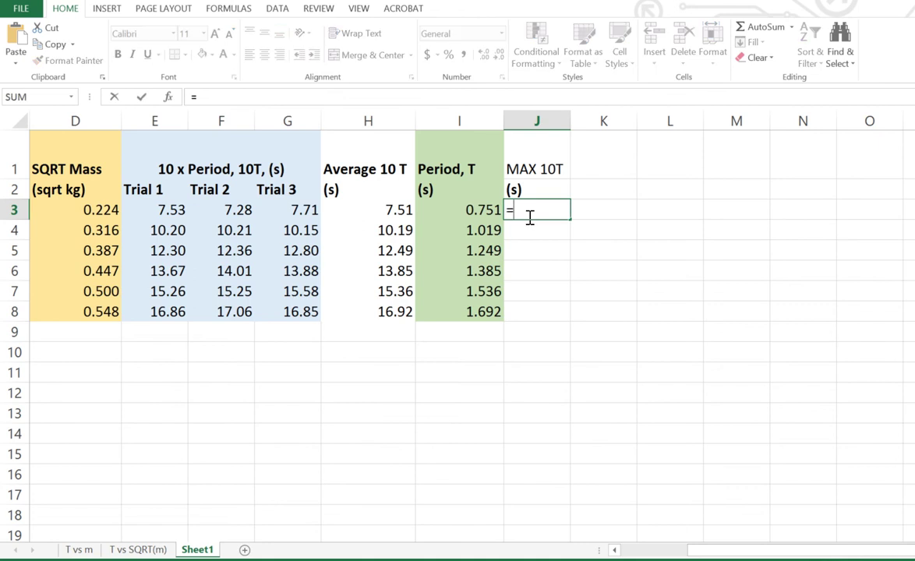
text(max)
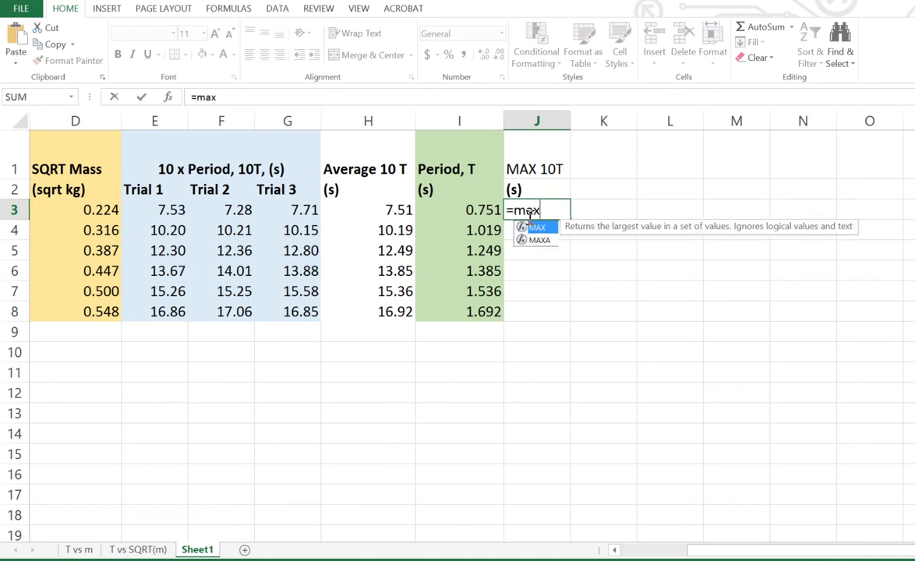
text(()
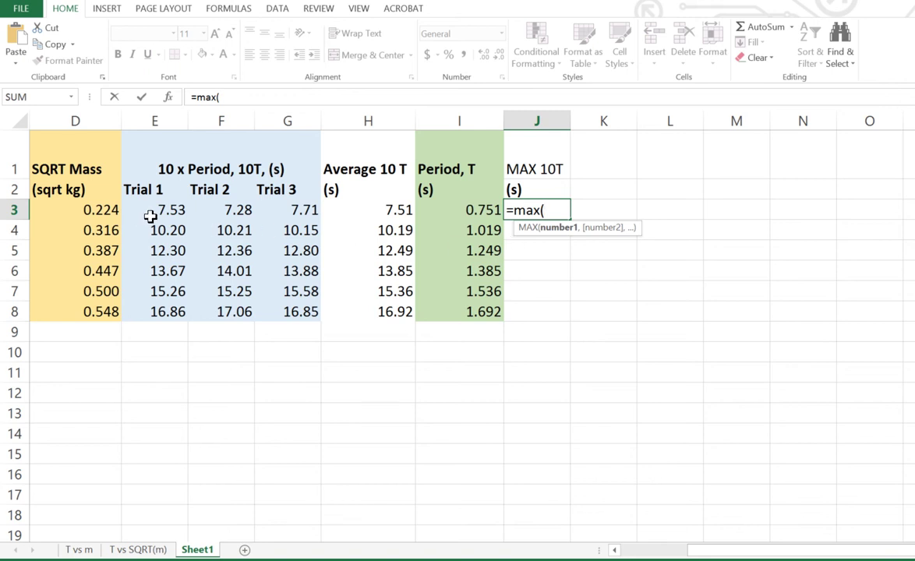
drag(149, 217, 284, 212)
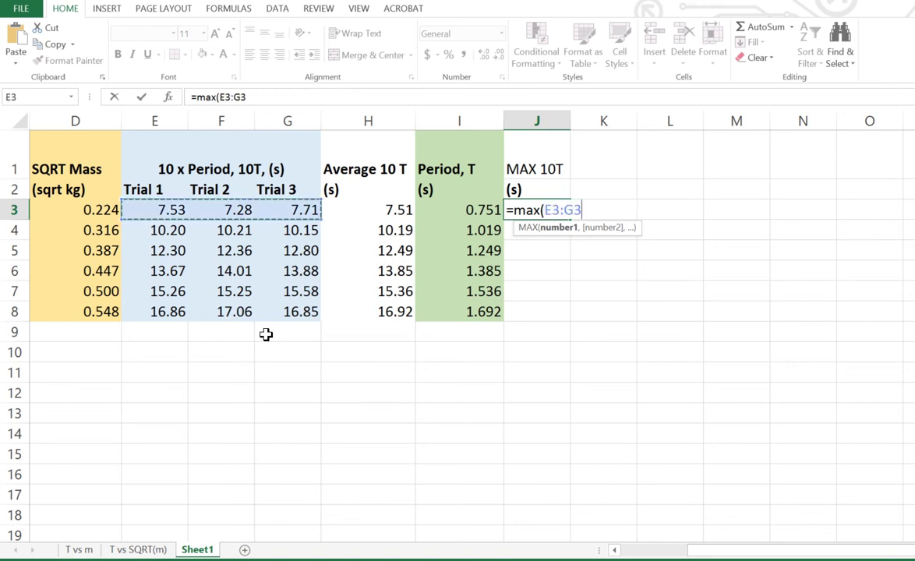
text())
key(Return)
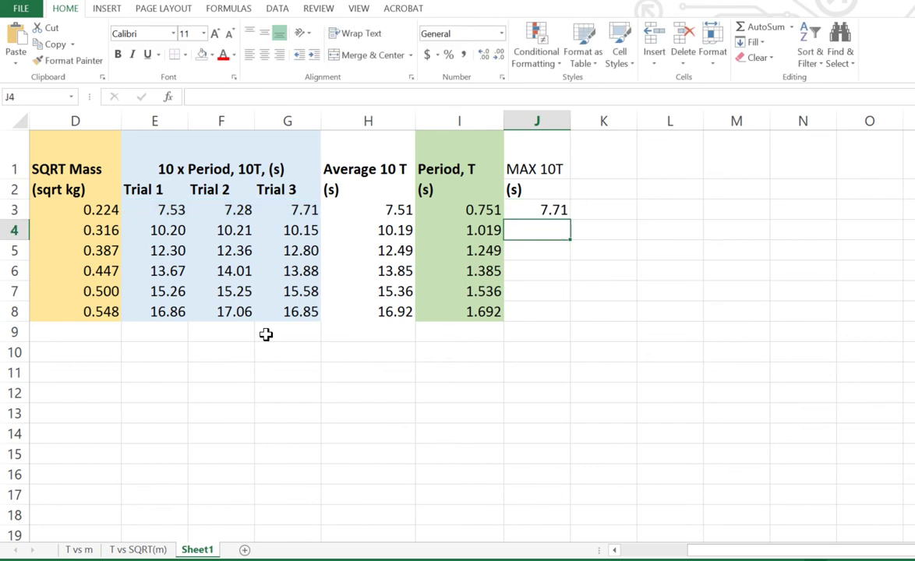
click(561, 427)
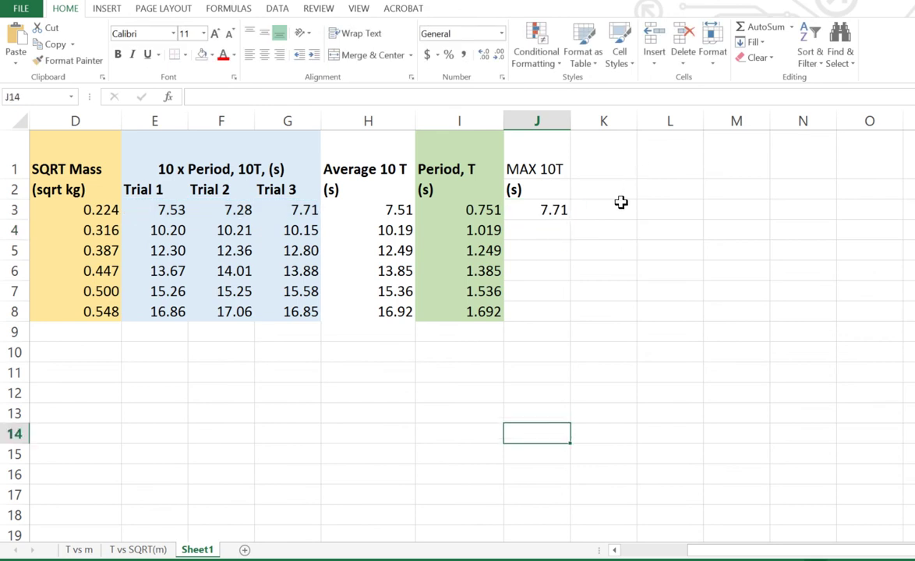
click(554, 210)
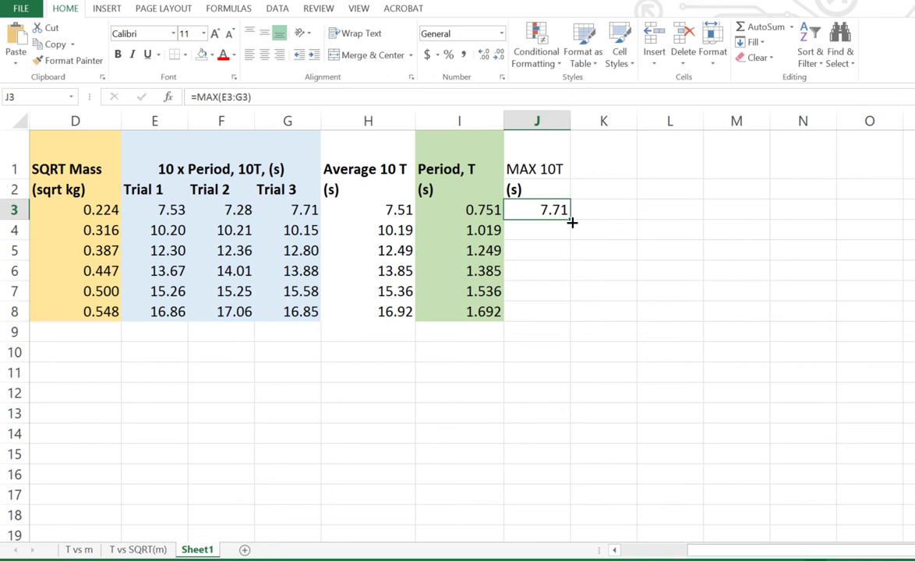
double_click(573, 221)
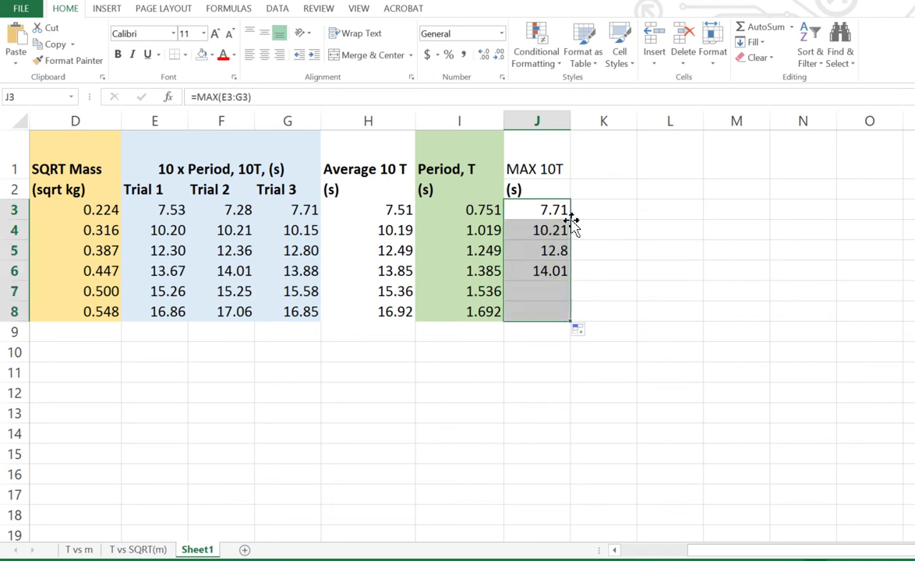
click(643, 269)
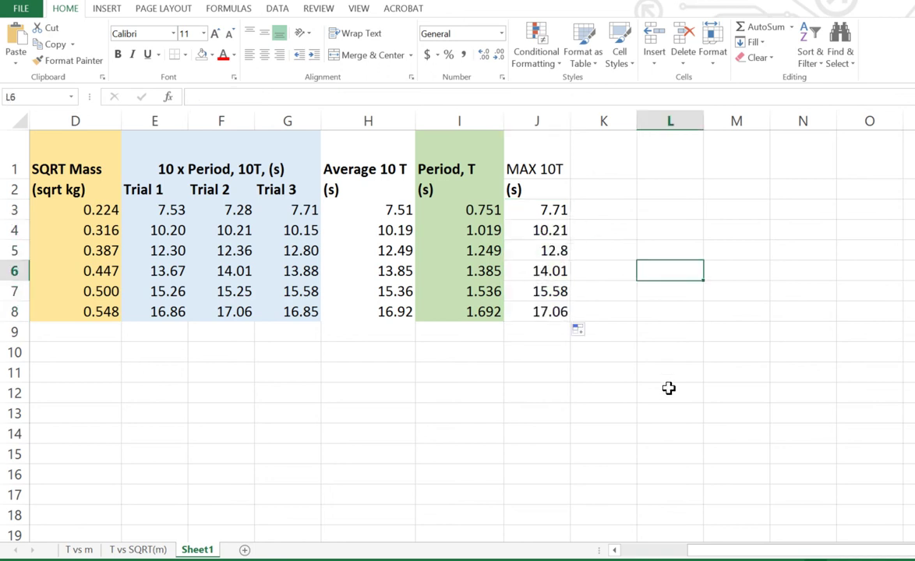
Step: Add the heading 'MIN 10T' in K1 with bold '(s)' units in K2
click(606, 173)
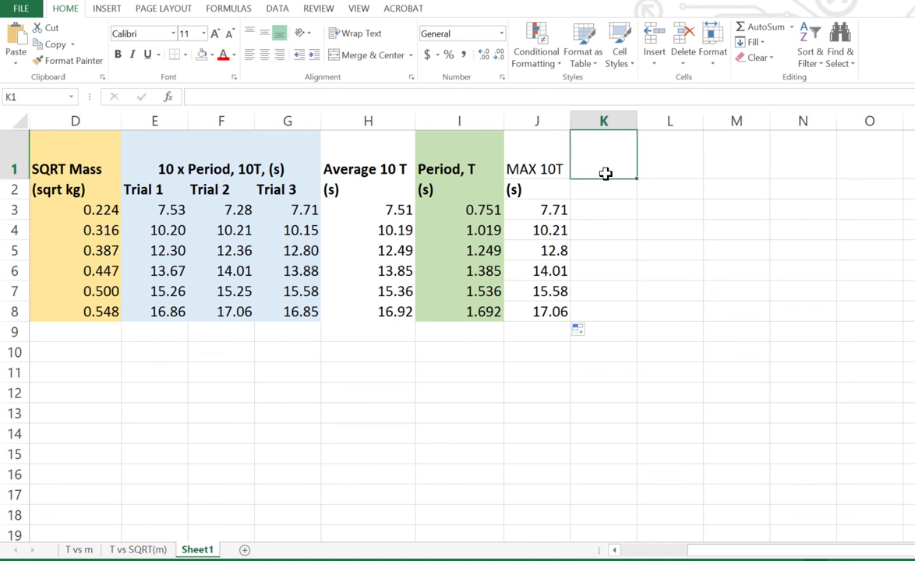
text(MIN)
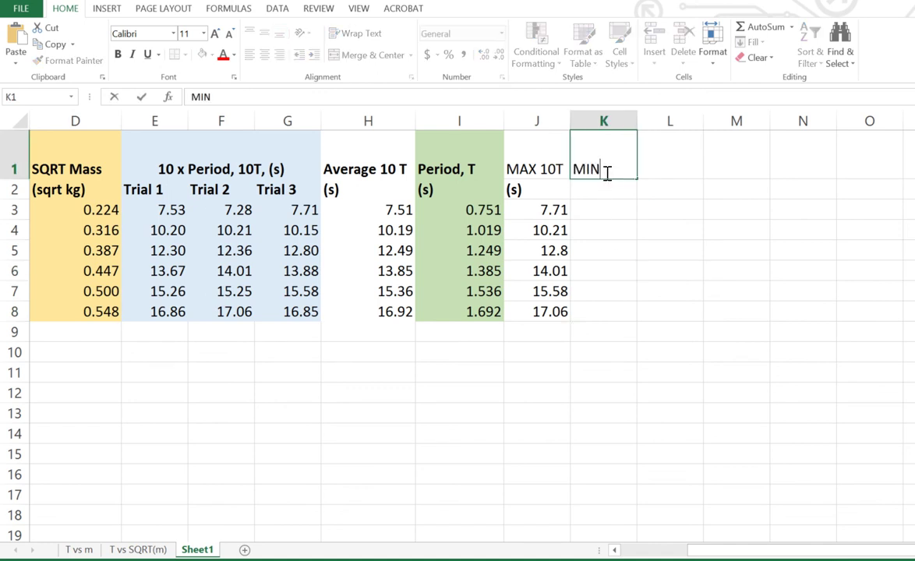
text( 10T)
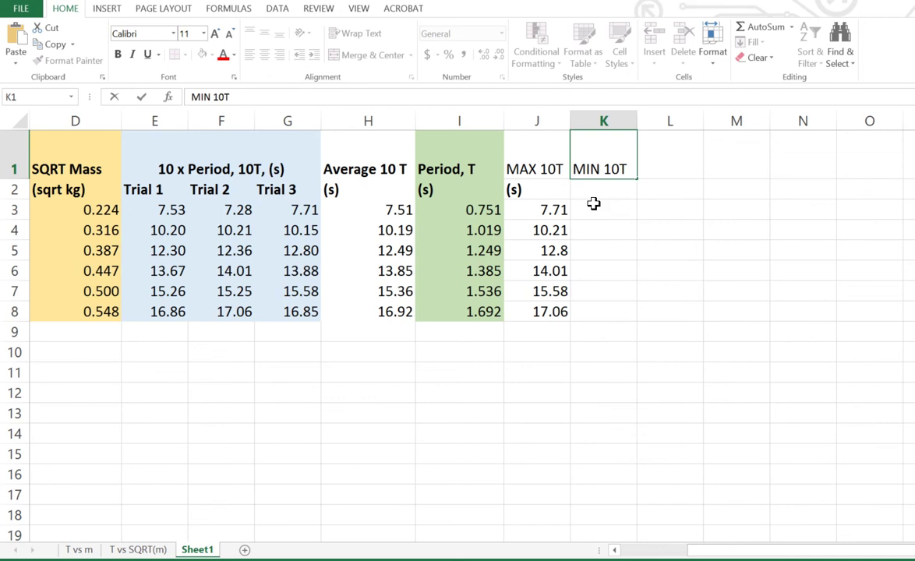
click(595, 195)
text((s))
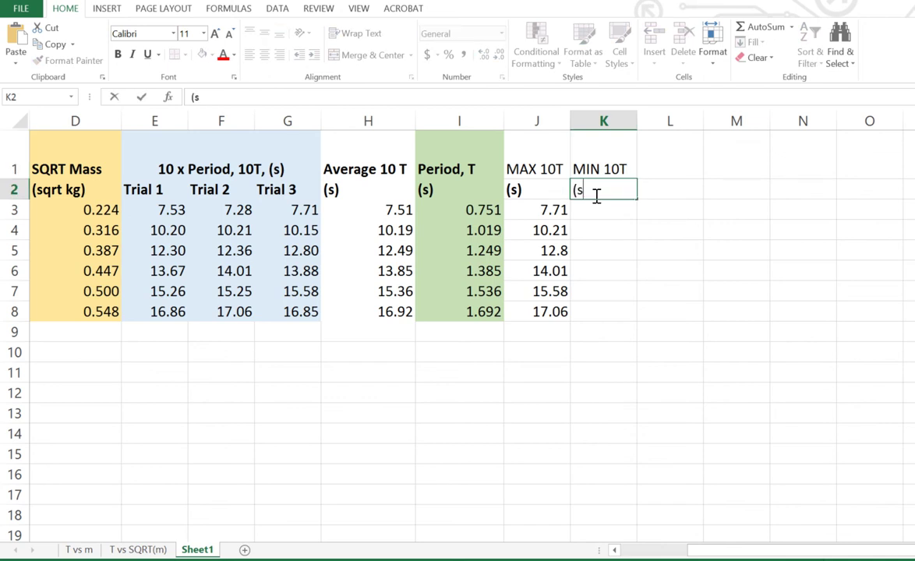
click(621, 272)
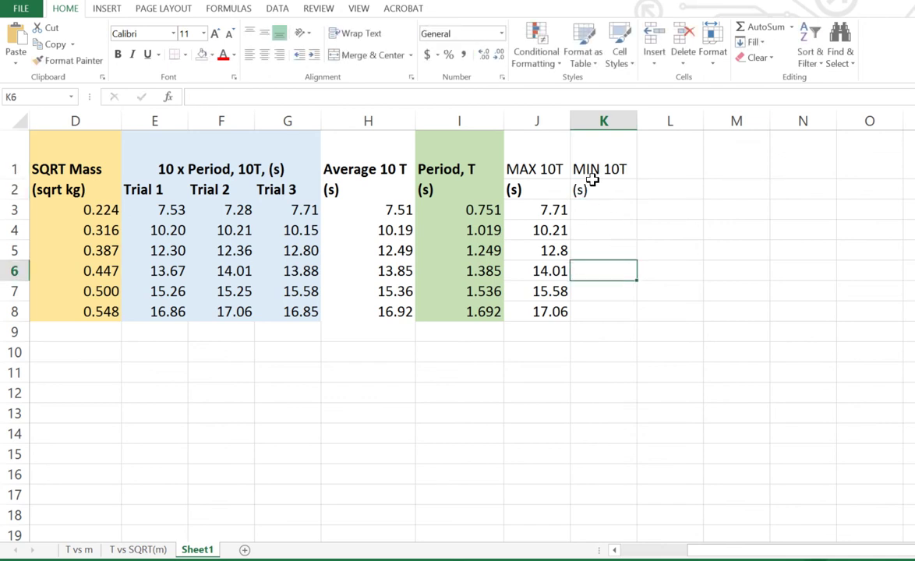
click(592, 181)
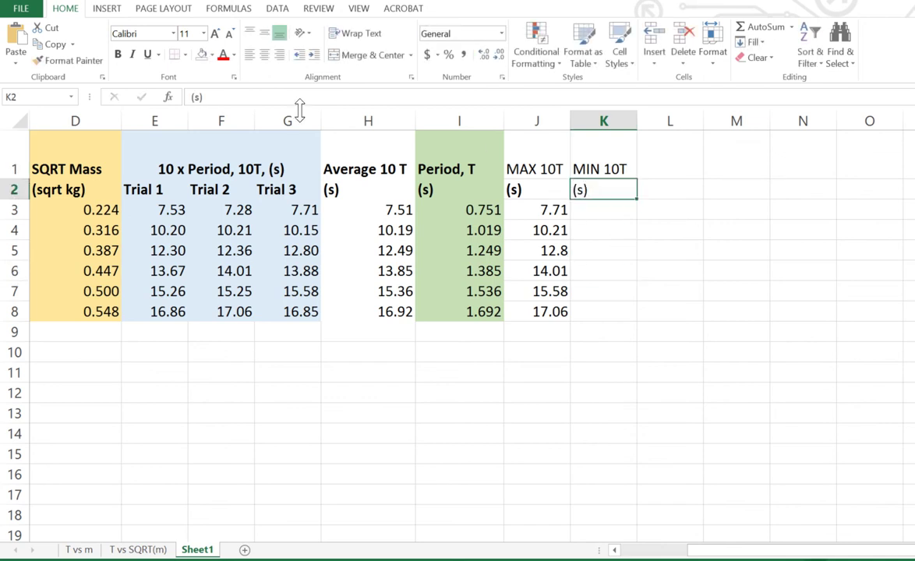
click(117, 54)
Step: Enter =MIN(E3:G3) in K3 and fill it down to K8
click(608, 212)
text(=)
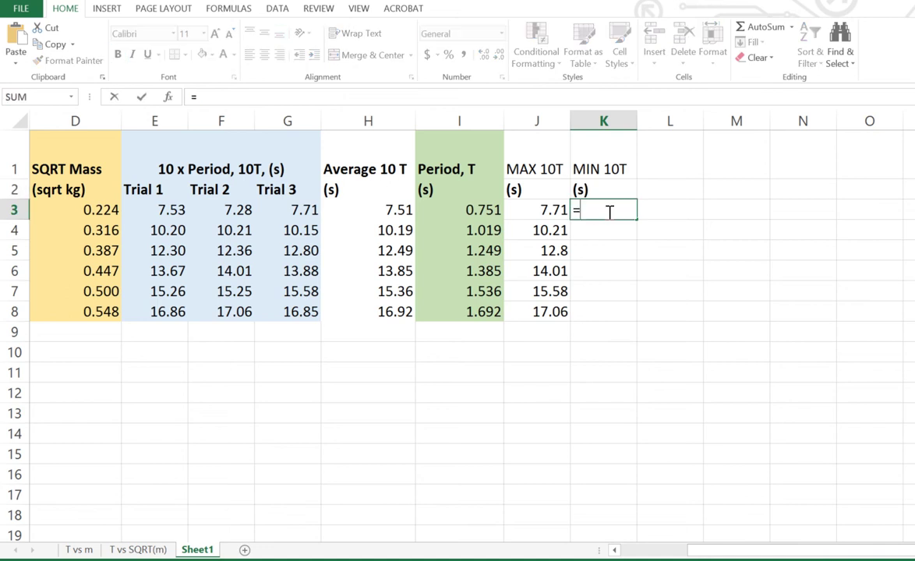
text(min)
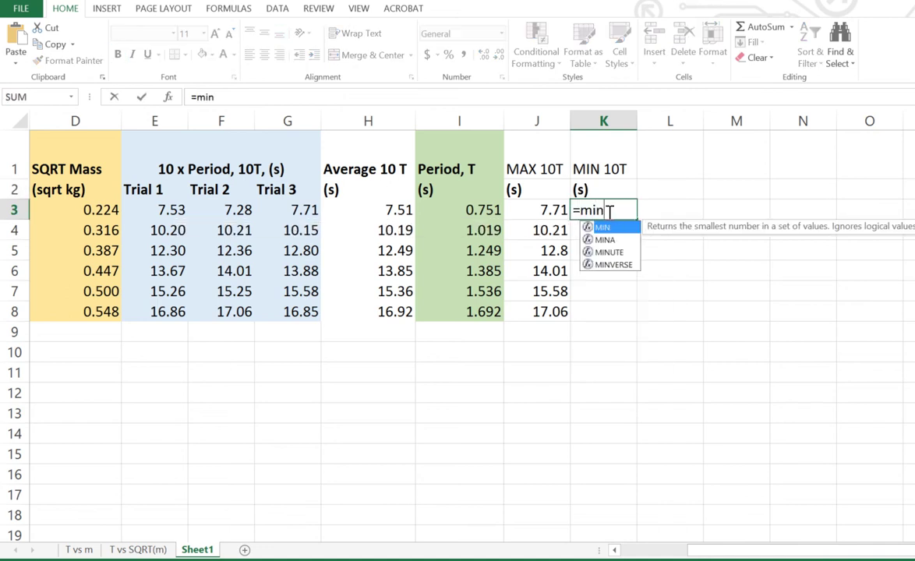
text(()
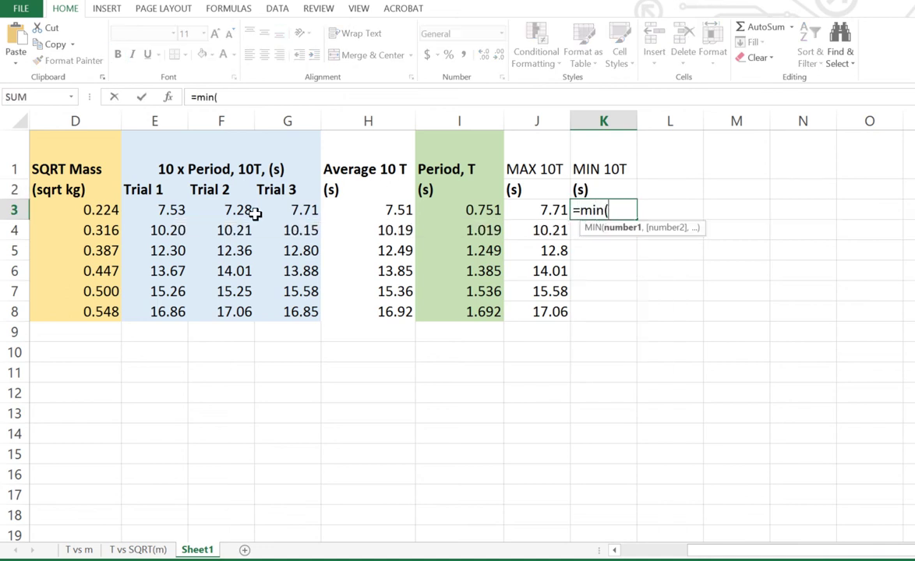
drag(147, 212, 307, 209)
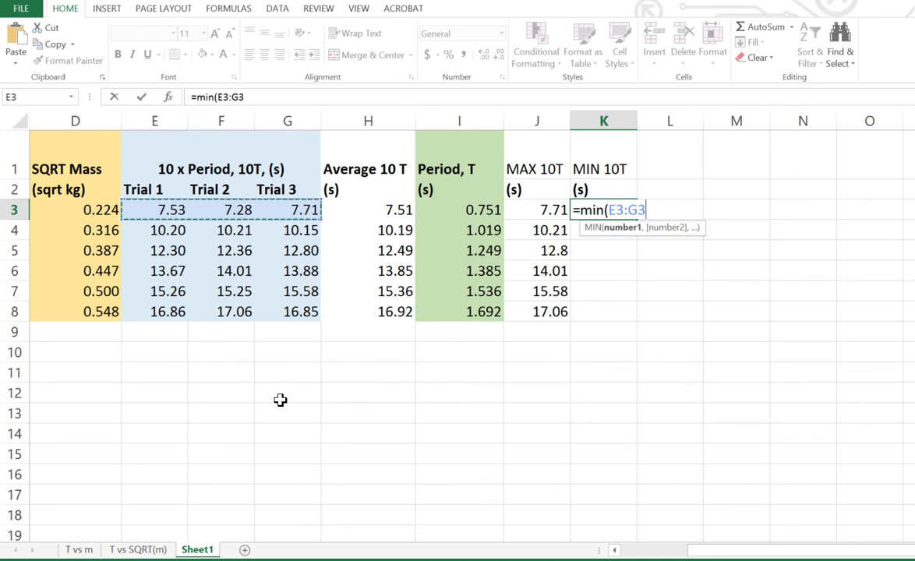
text())
key(Return)
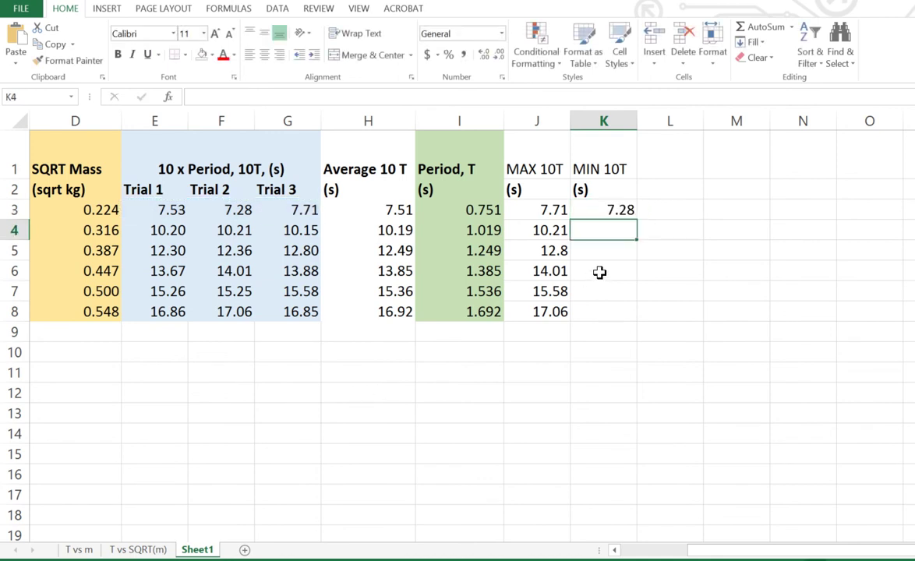
click(620, 212)
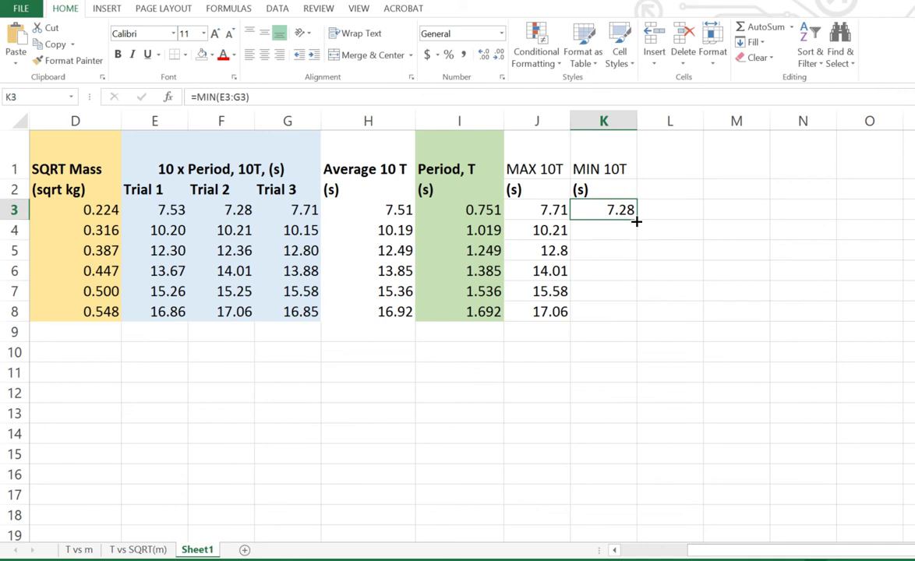
drag(639, 216, 622, 318)
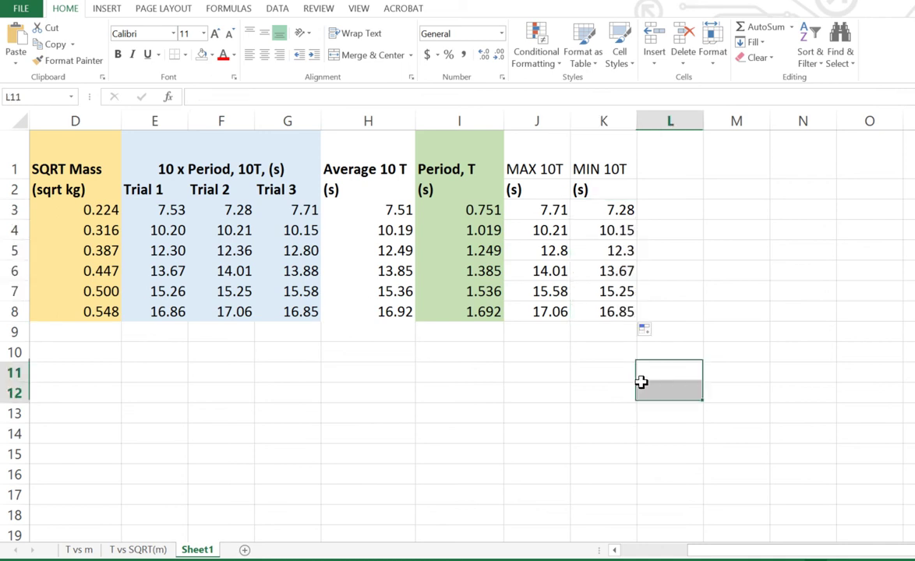
Step: Enter the heading 'Range' in L1 and subtitle 'MAX-MIN' in L2
click(665, 170)
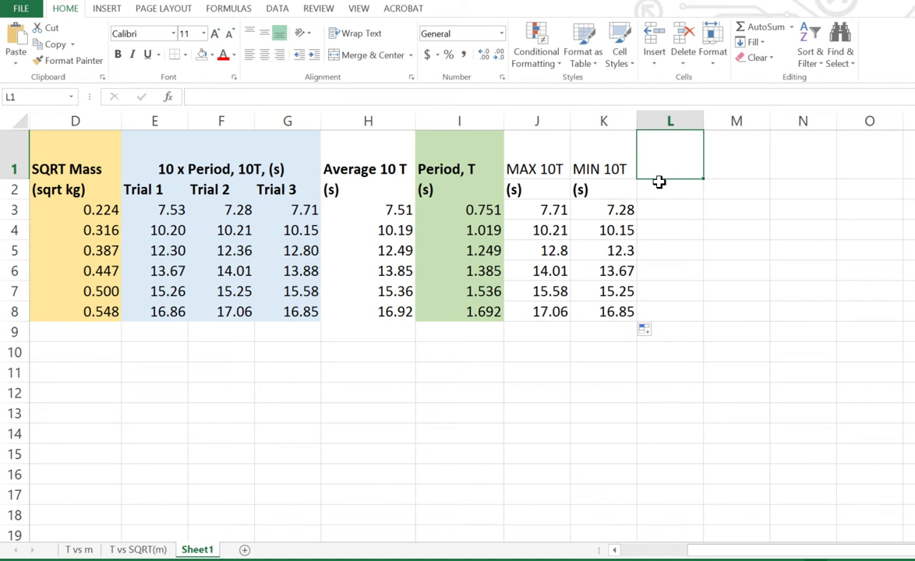
click(661, 191)
click(667, 165)
text(Range)
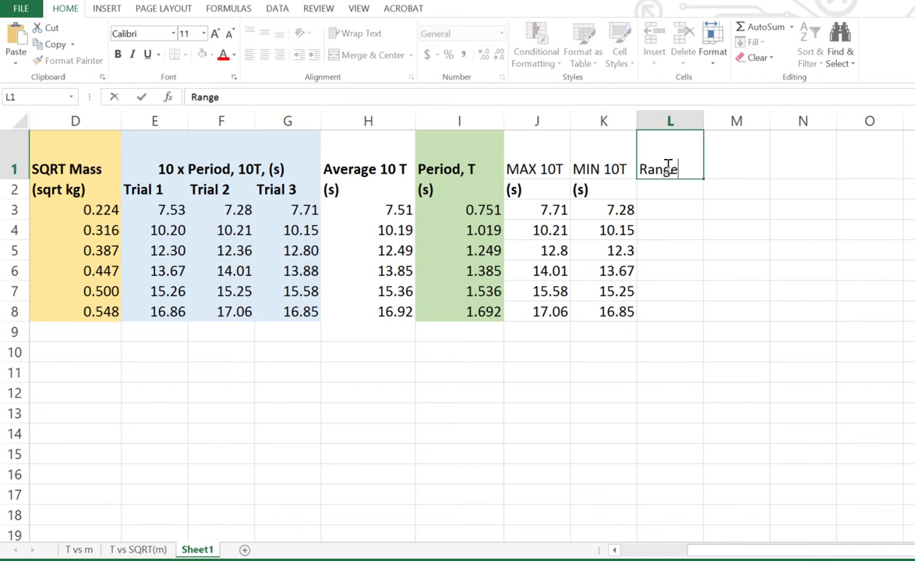
click(662, 196)
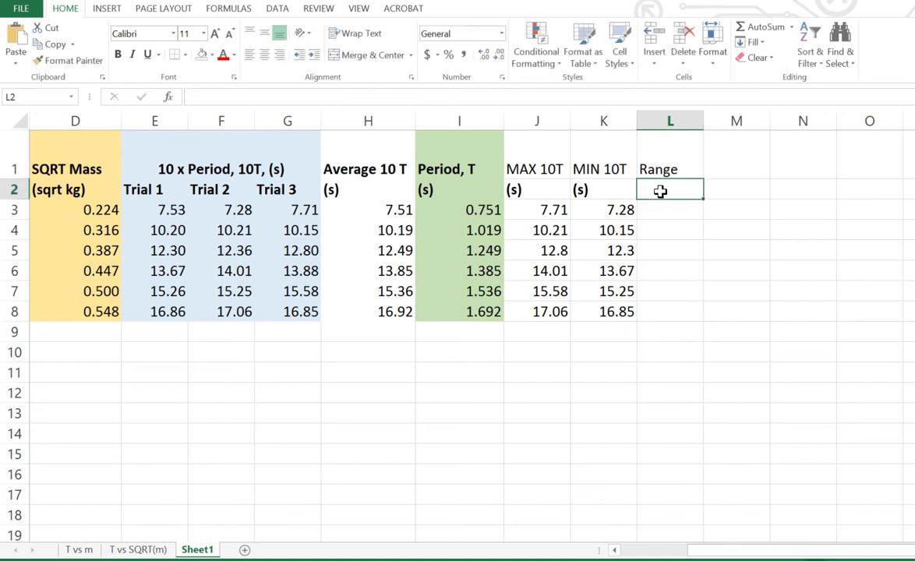
text(MAX-)
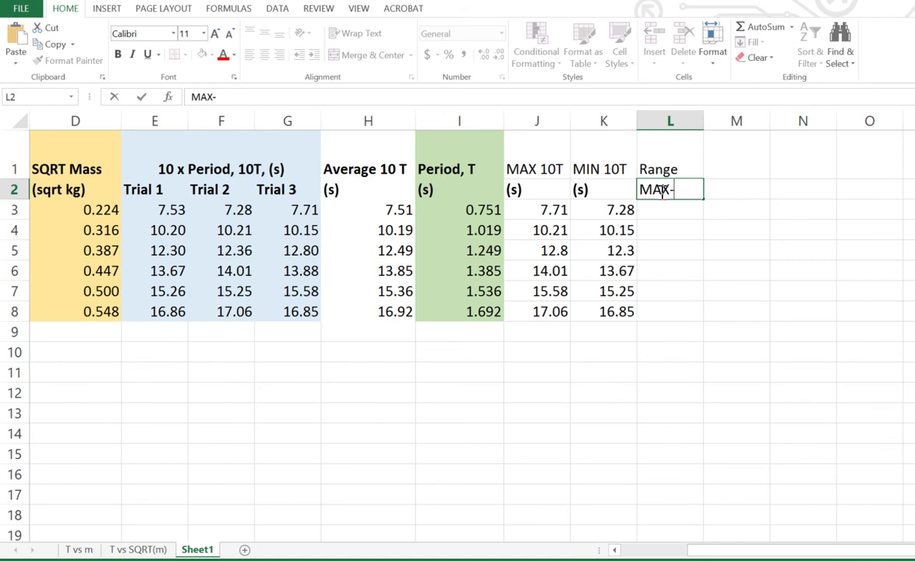
text(MIN)
click(672, 254)
key(Return)
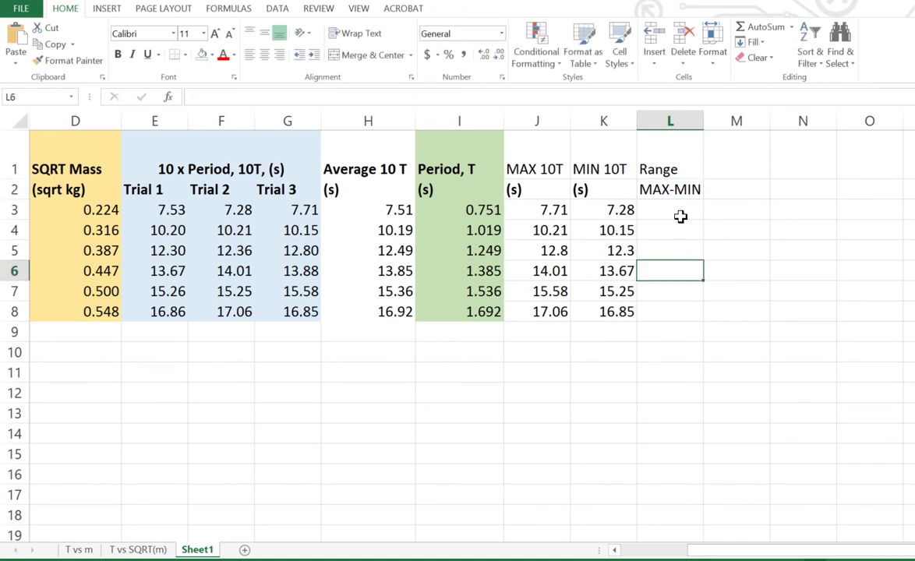
Step: Enter =J3-K3 in L3 and fill it down through L8
click(664, 212)
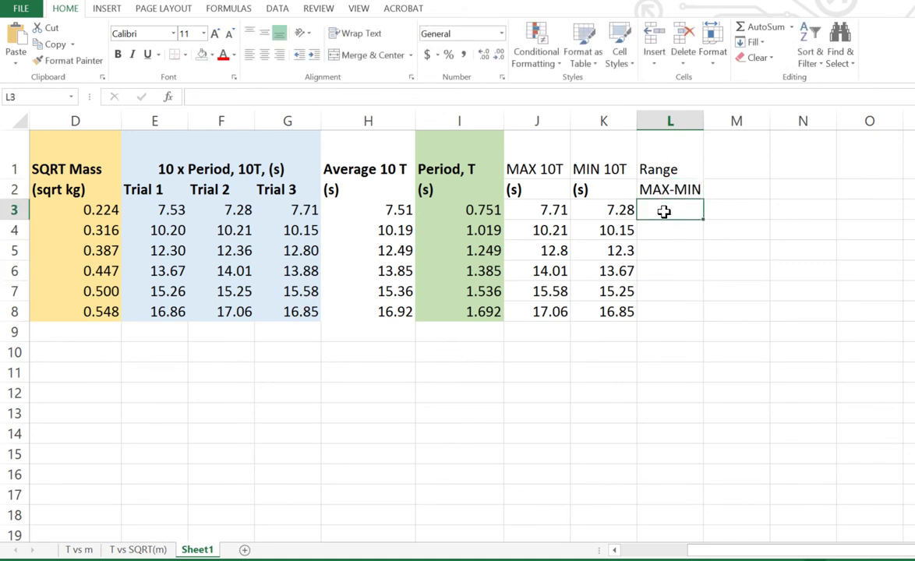
text(=)
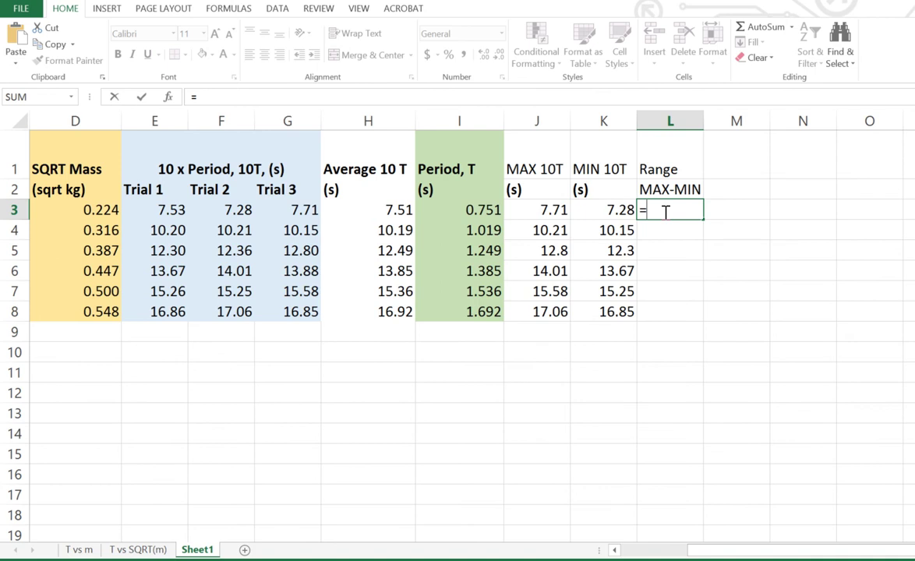
click(549, 209)
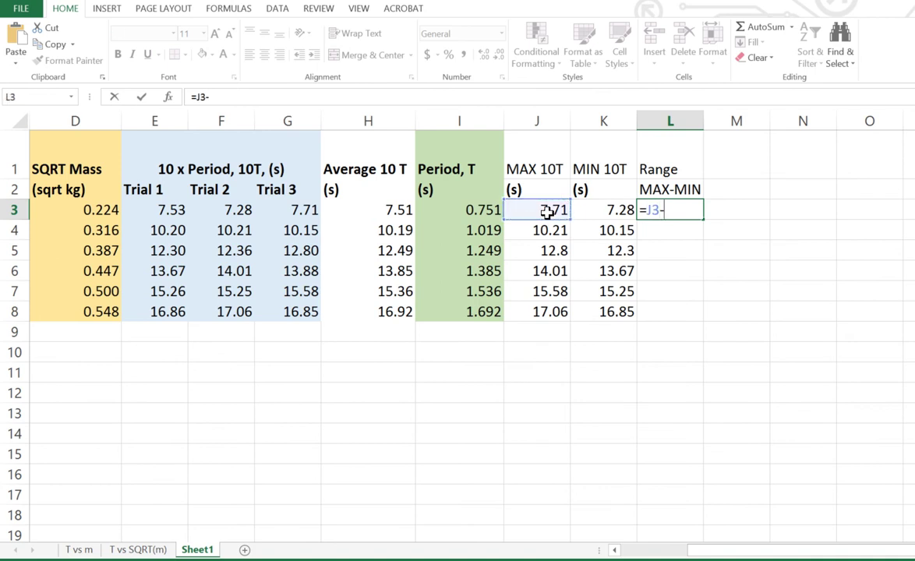
text(-)
click(616, 208)
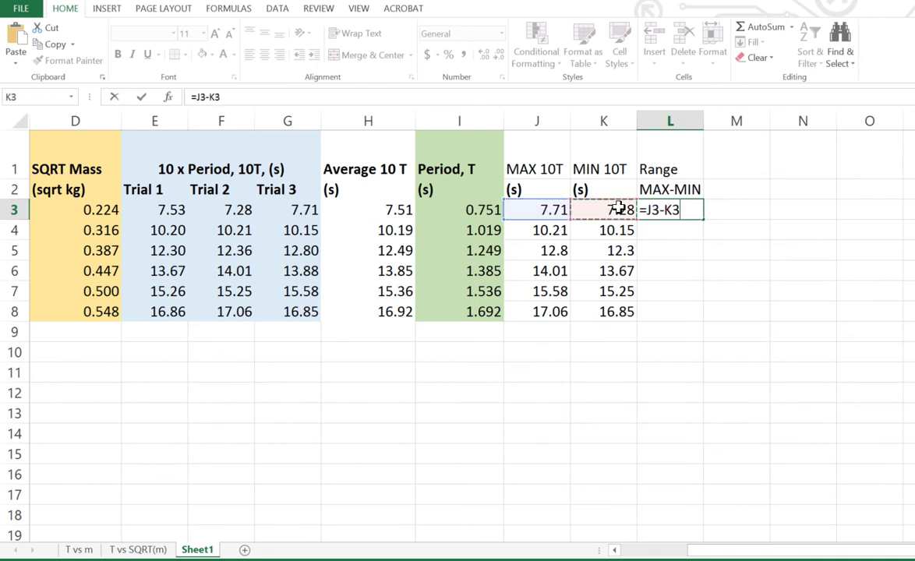
key(Return)
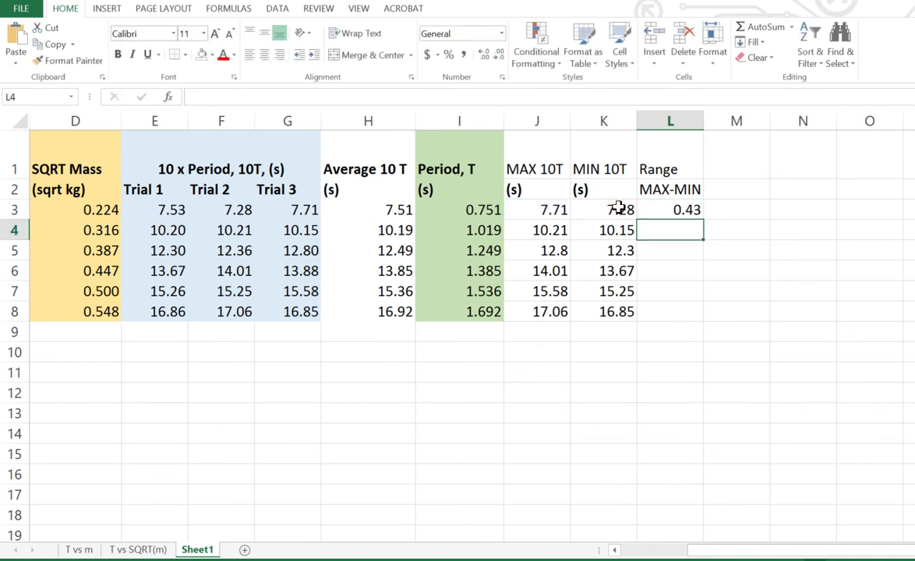
click(676, 211)
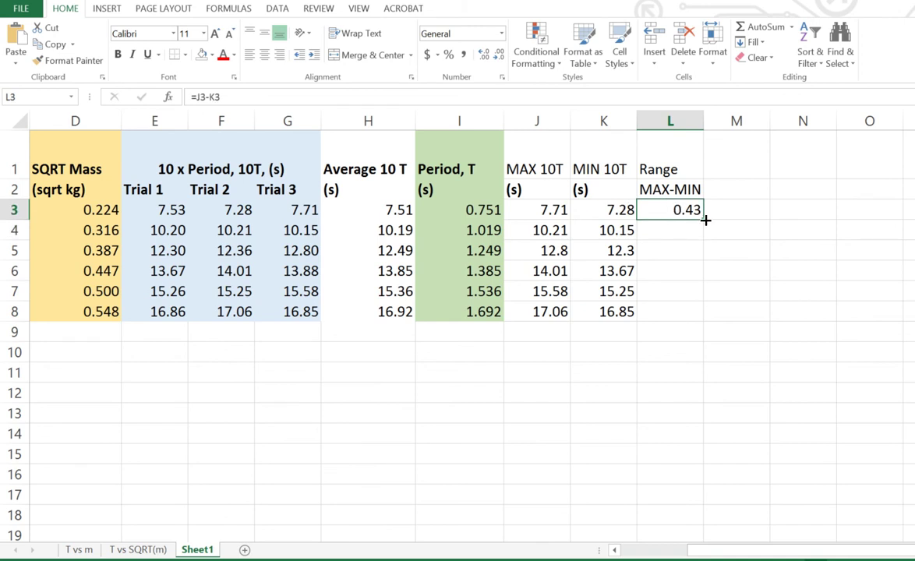
double_click(705, 221)
click(750, 270)
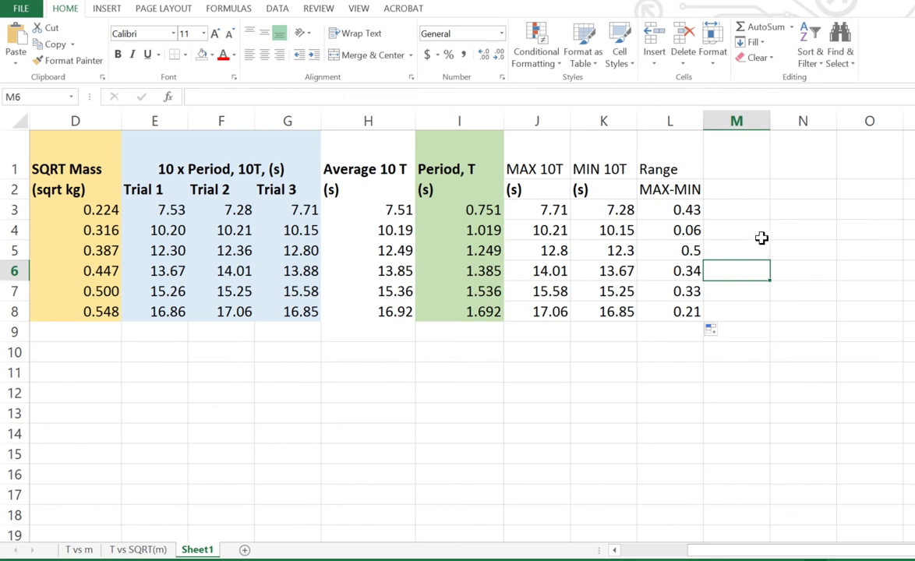
Step: Enter the heading '1/2 Range 10T' in cell M1
click(730, 170)
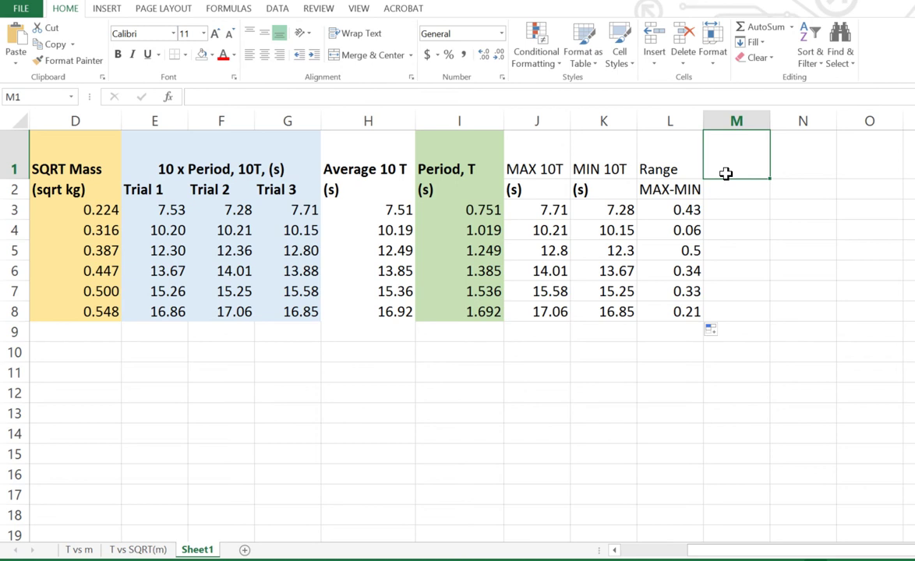
text(1)
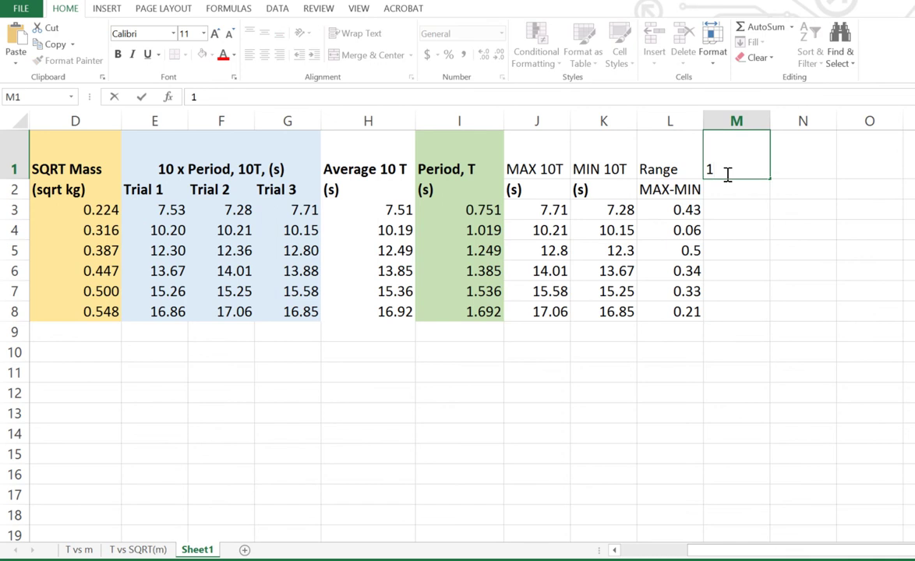
text(/2 Ta)
key(BackSpace)
key(BackSpace)
text(Rab)
key(BackSpace)
text(nge )
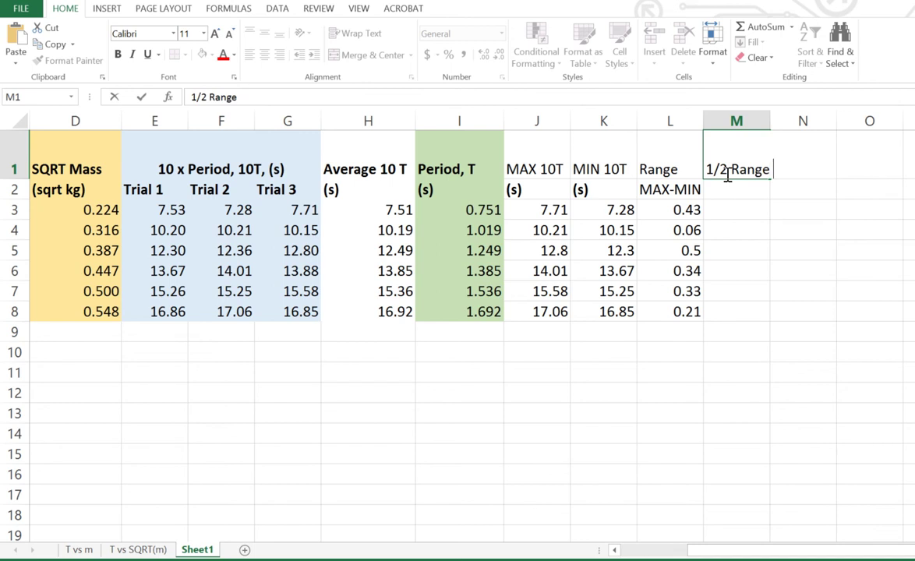
text(10T)
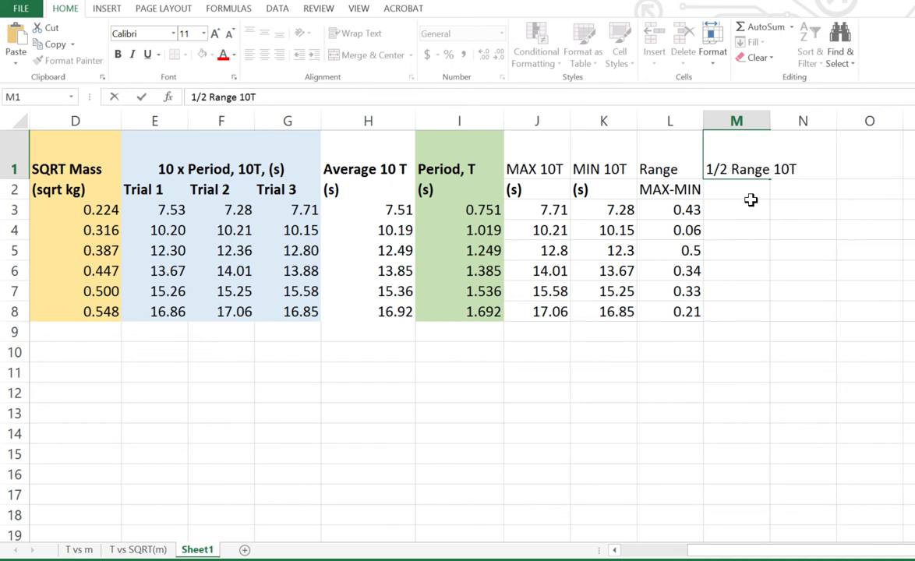
click(778, 228)
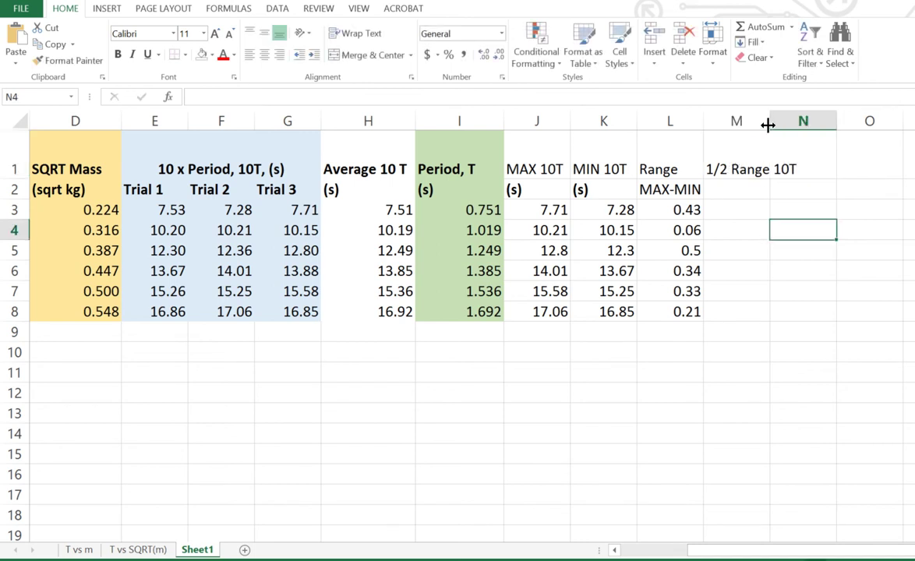
Step: Wrap the '1/2 Range 10T' heading in M1 and widen column M to fit it
click(743, 165)
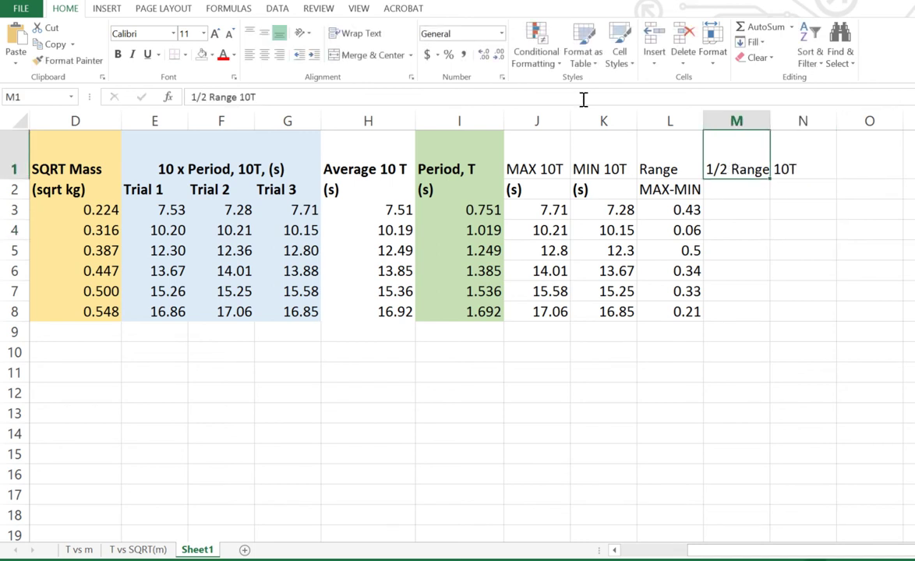
click(355, 33)
click(788, 208)
drag(770, 121, 793, 121)
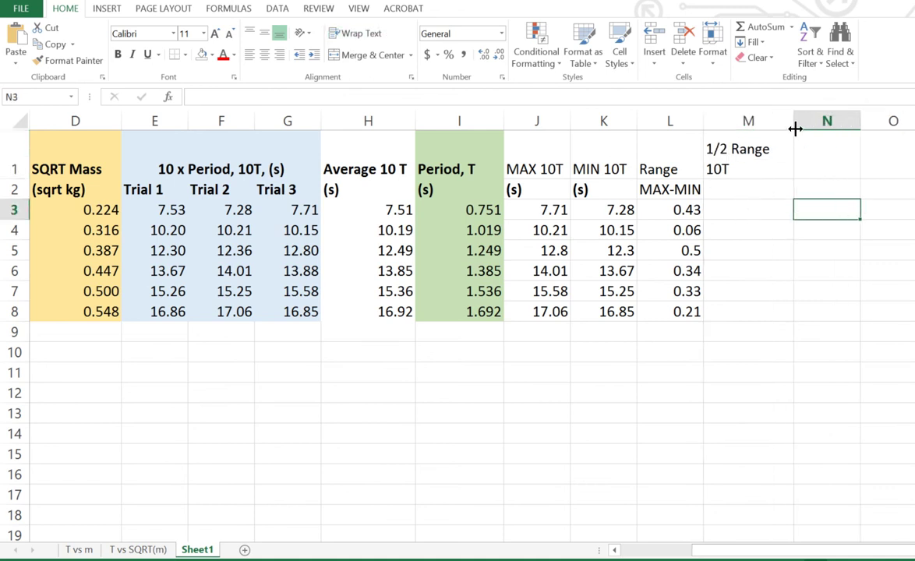
Step: Enter the formula =0.5*L3 in M3 to halve the Range
click(725, 207)
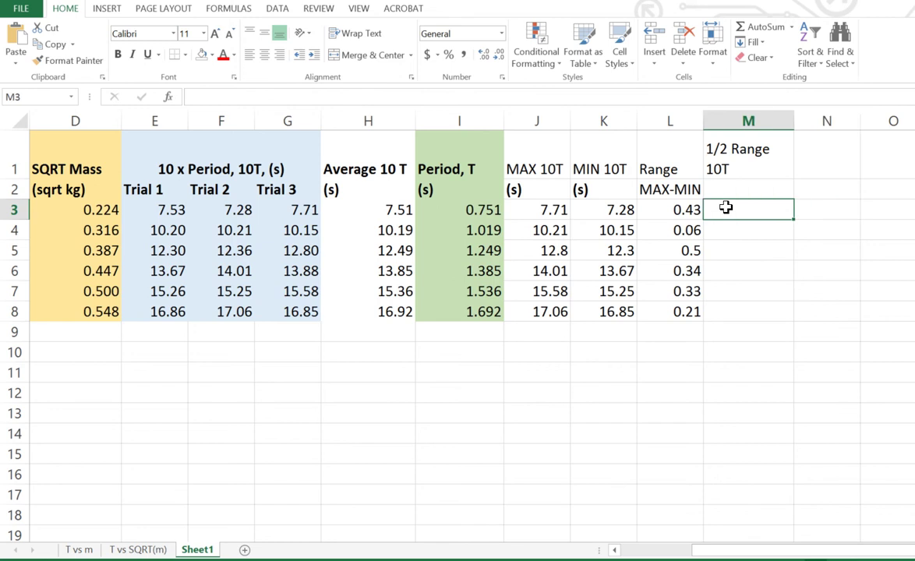
text(0.5)
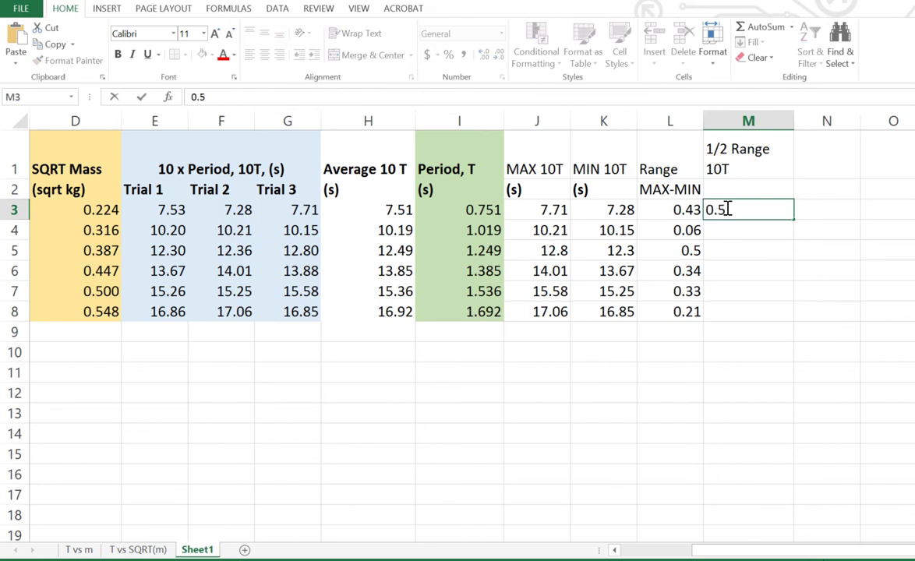
key(BackSpace)
key(BackSpace)
key(BackSpace)
text(-)
key(BackSpace)
text(=0)
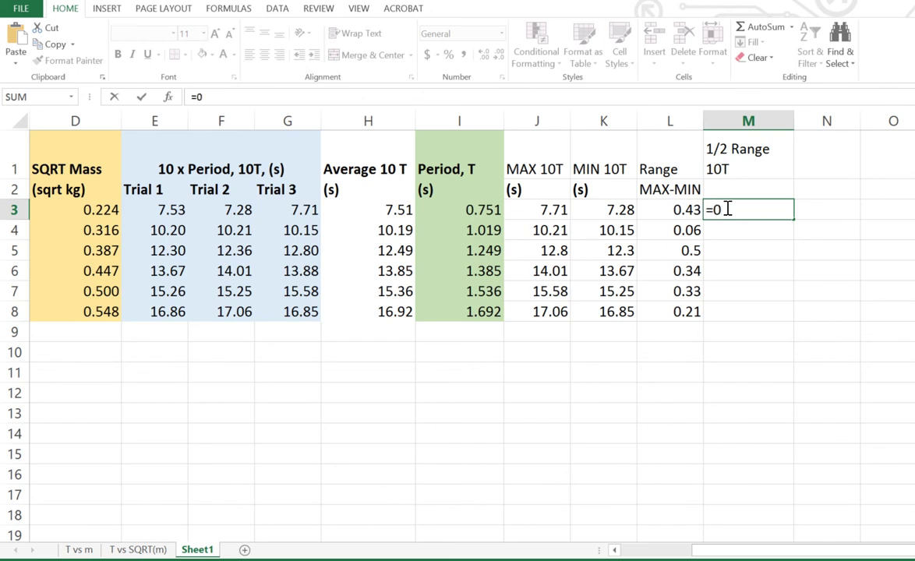
text(.5*)
click(685, 209)
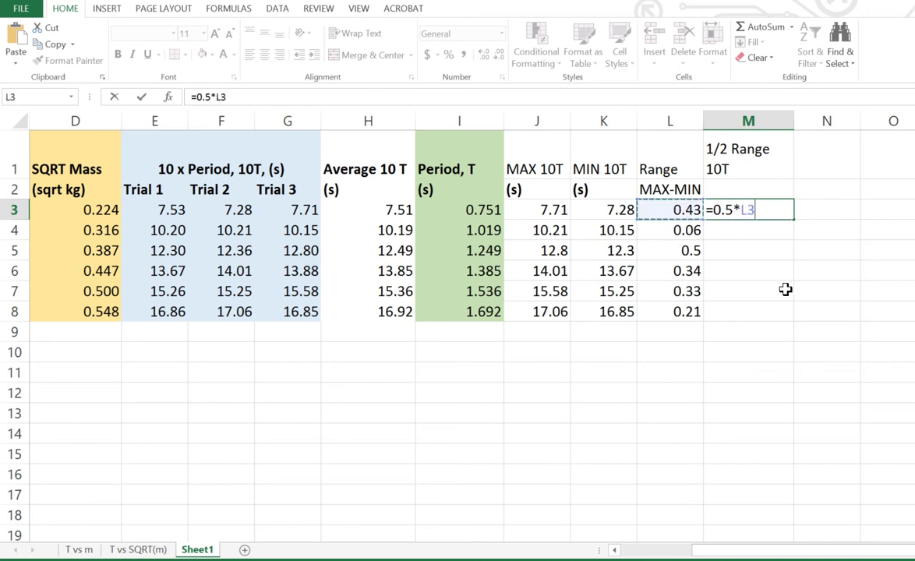
key(Return)
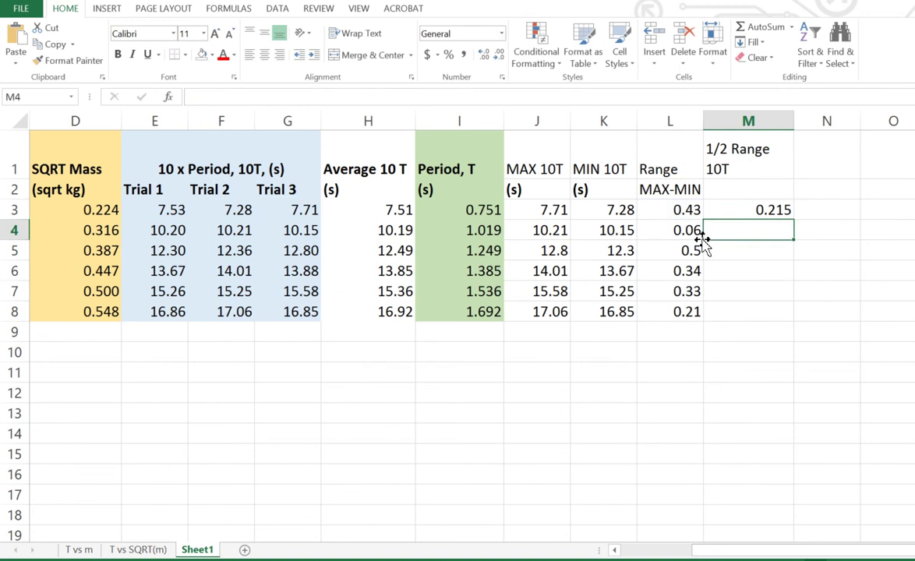
Step: Copy the half-range formula down to M8, giving 0.215, 0.03, 0.25, 0.17, 0.165, 0.105
click(742, 212)
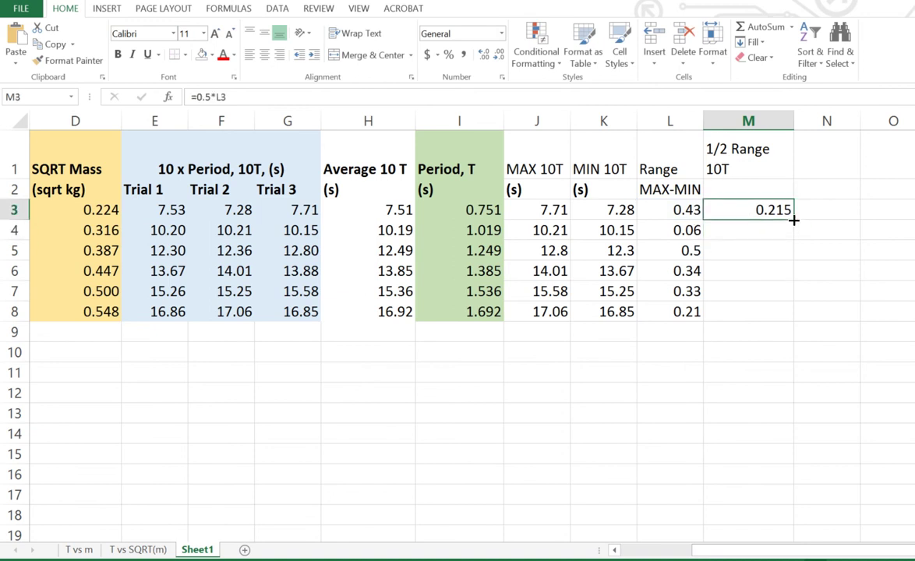
double_click(793, 222)
click(725, 419)
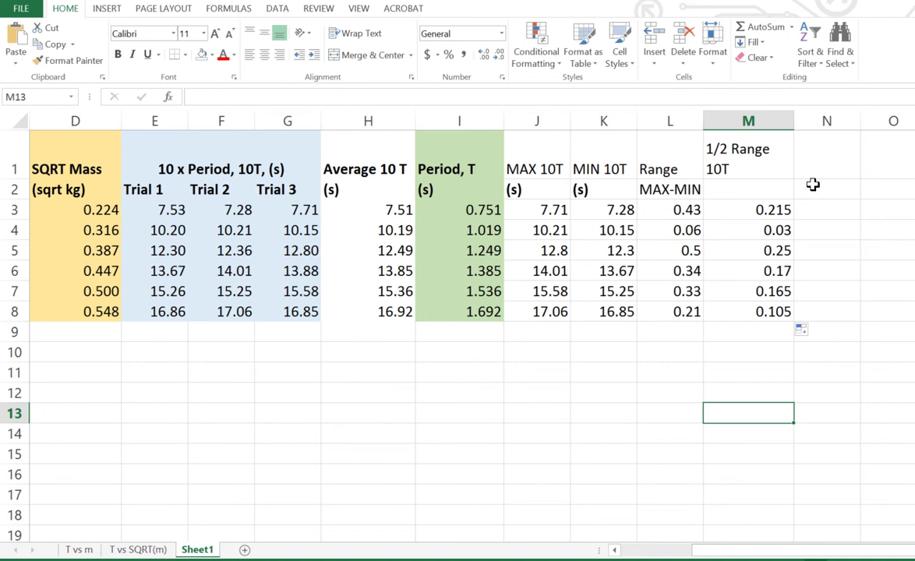
Step: Add the wrapped heading 'Absolute Uncertainty in T' in N1 and autofit column N
click(829, 166)
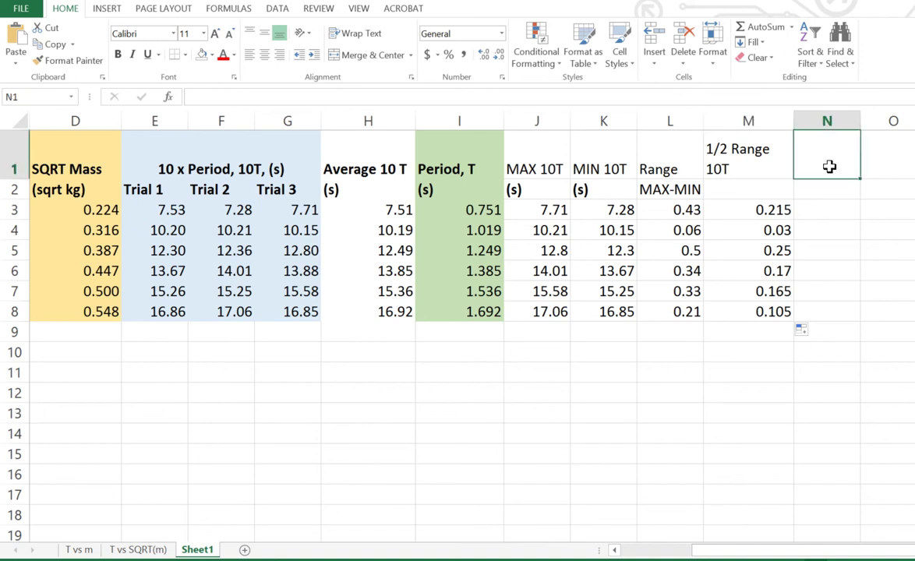
text(A)
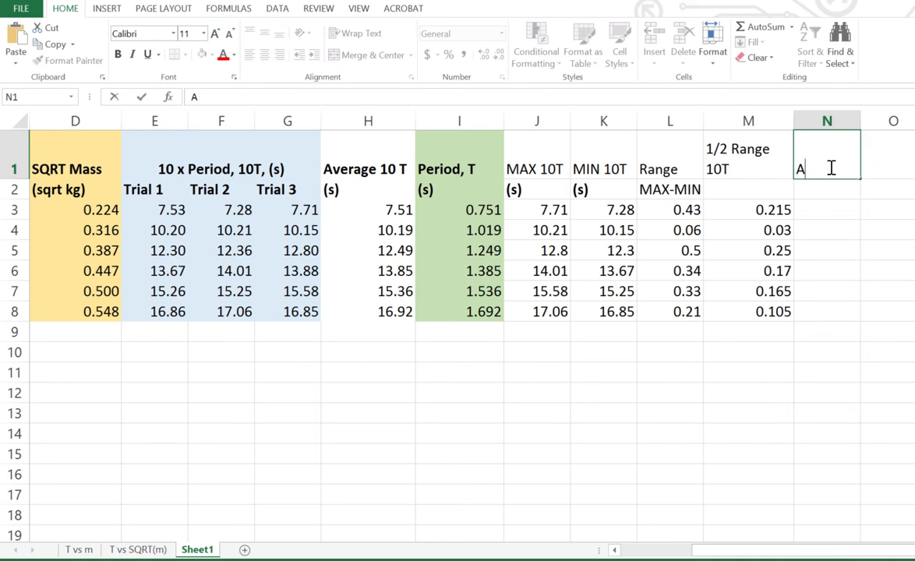
text(bsolute )
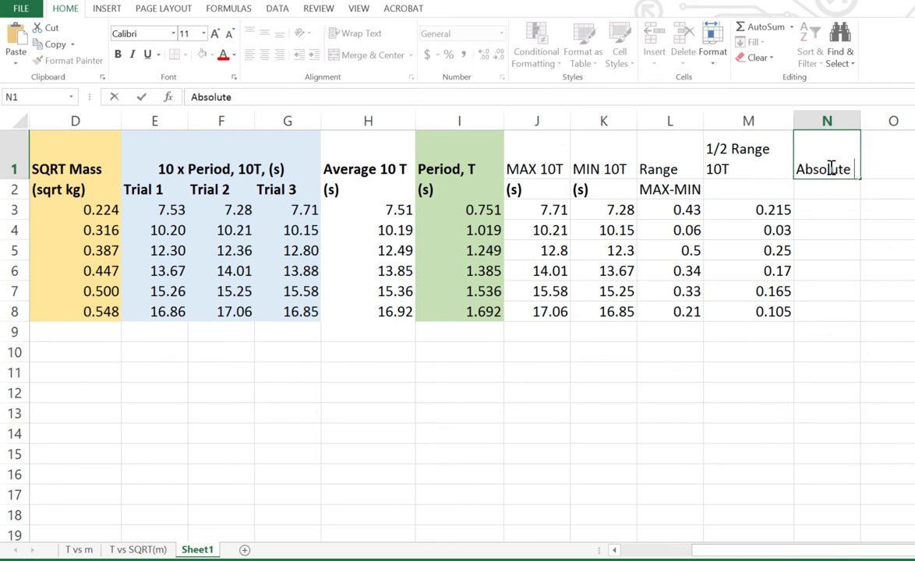
text(Uncertainty)
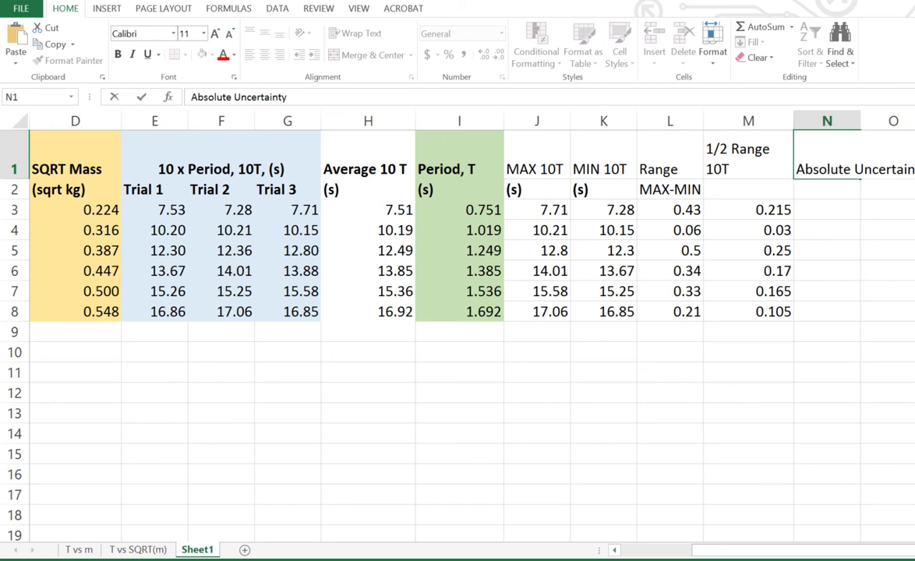
scroll(701, 186, right, 3)
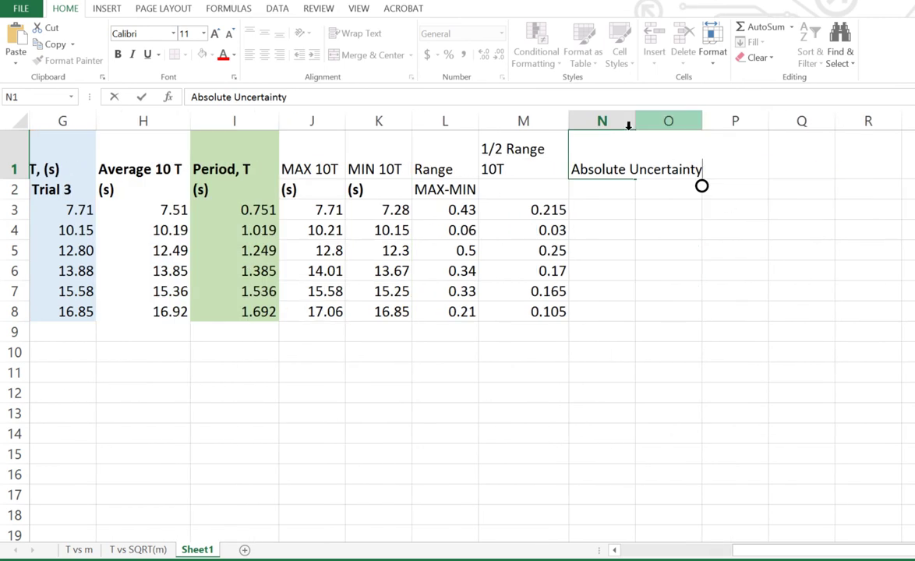
double_click(636, 121)
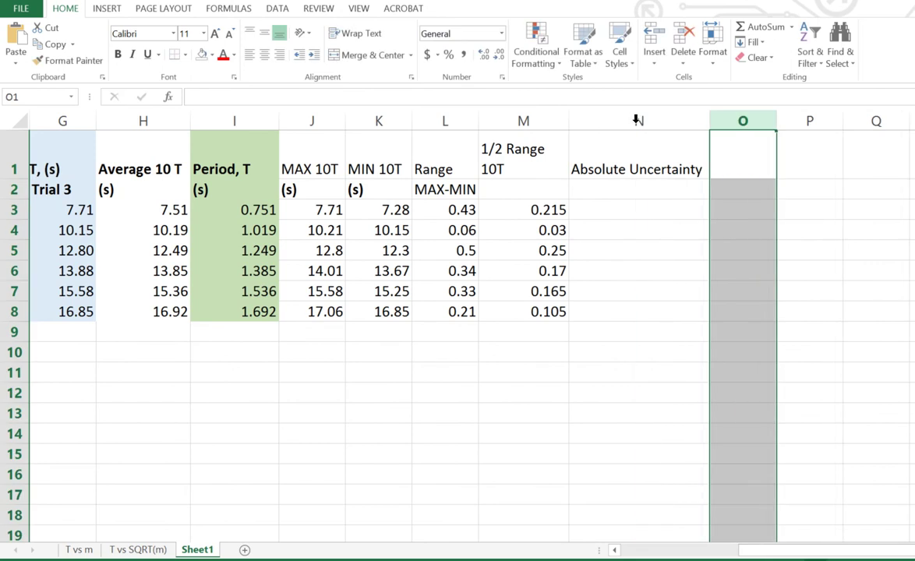
click(639, 169)
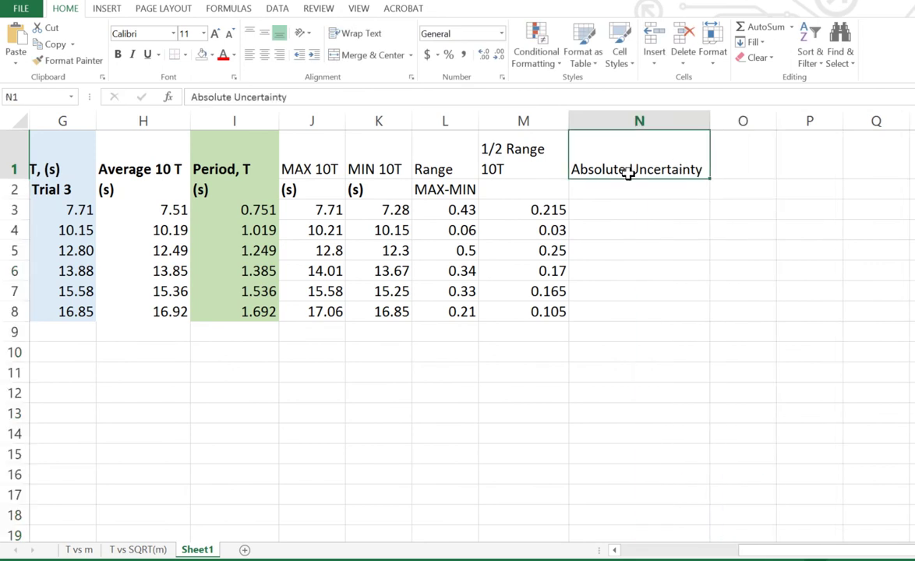
double_click(700, 168)
text(in T)
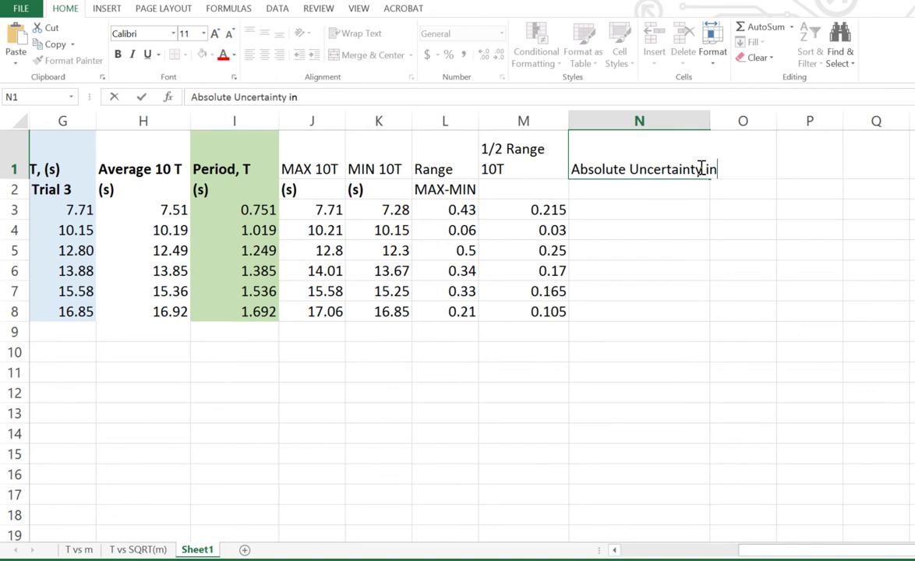
click(676, 276)
click(581, 152)
click(361, 34)
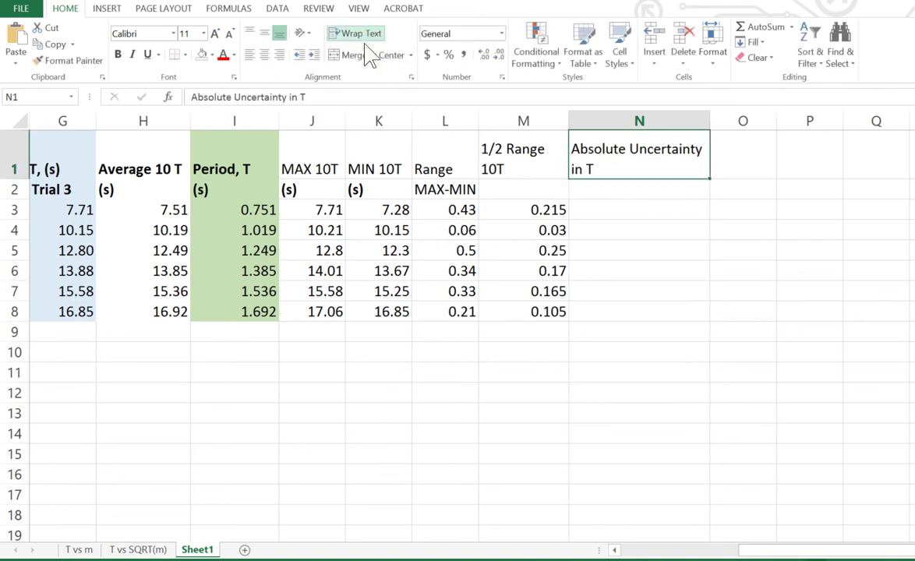
Step: Enter the units '(s)' in N2 and M2
click(612, 209)
click(600, 187)
double_click(600, 188)
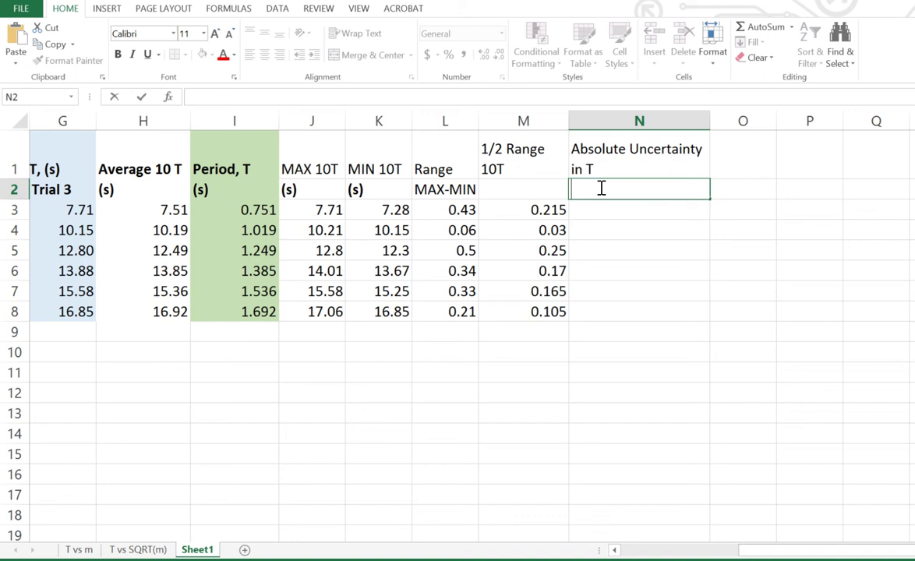
text((s))
click(527, 188)
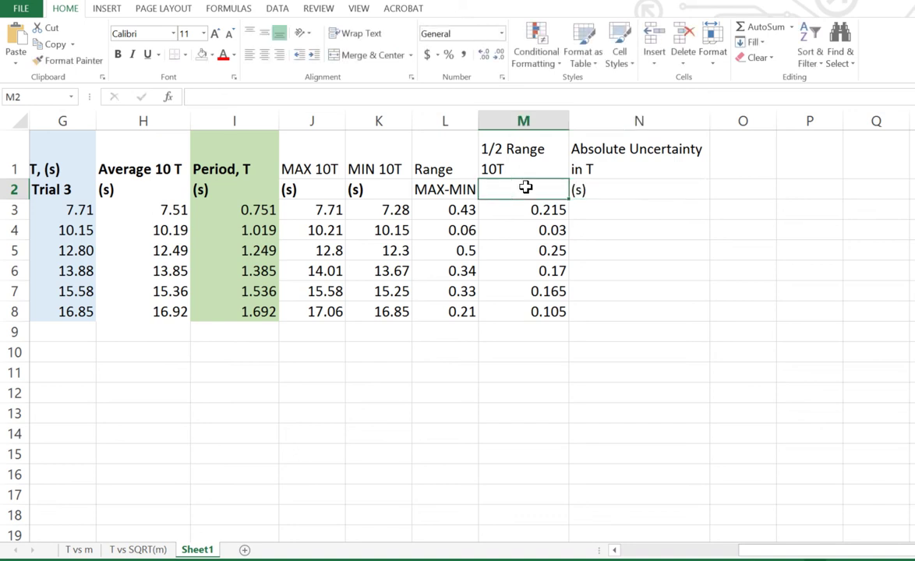
text((s))
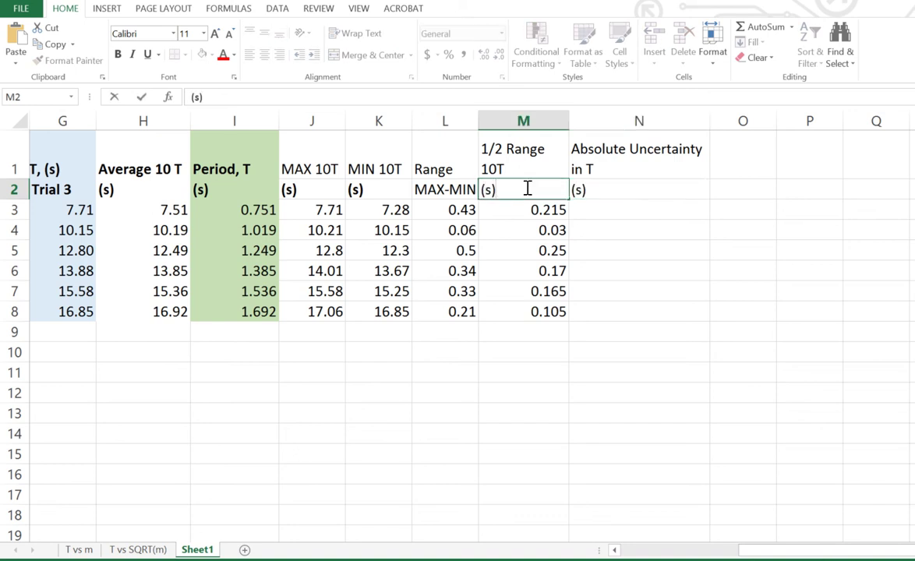
click(631, 251)
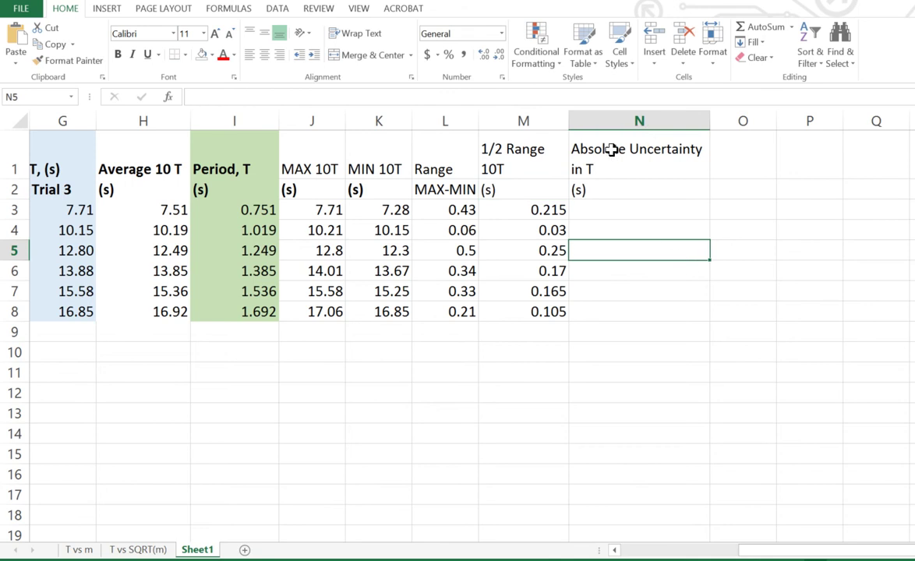
Step: Fill cells N1:N8 with Orange, Lighter 60%
drag(613, 145, 613, 312)
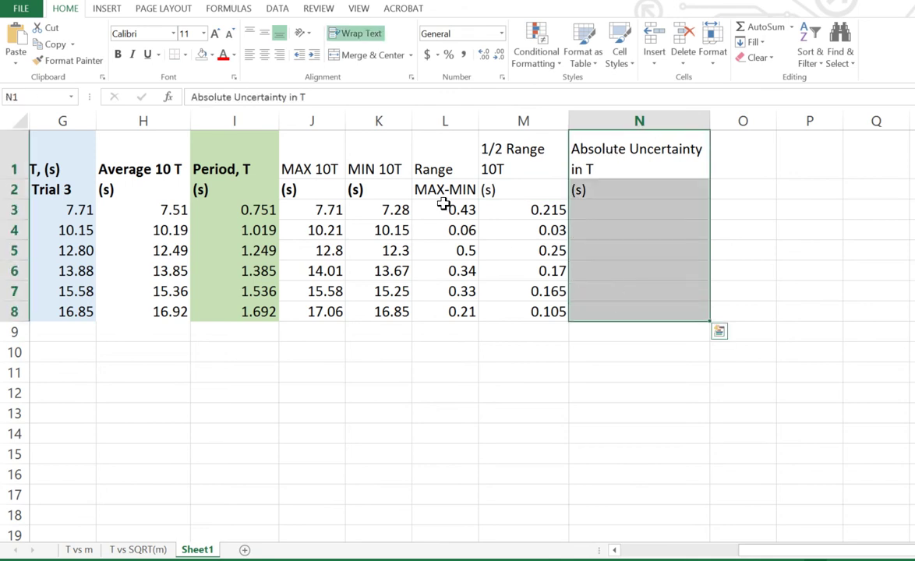
click(211, 55)
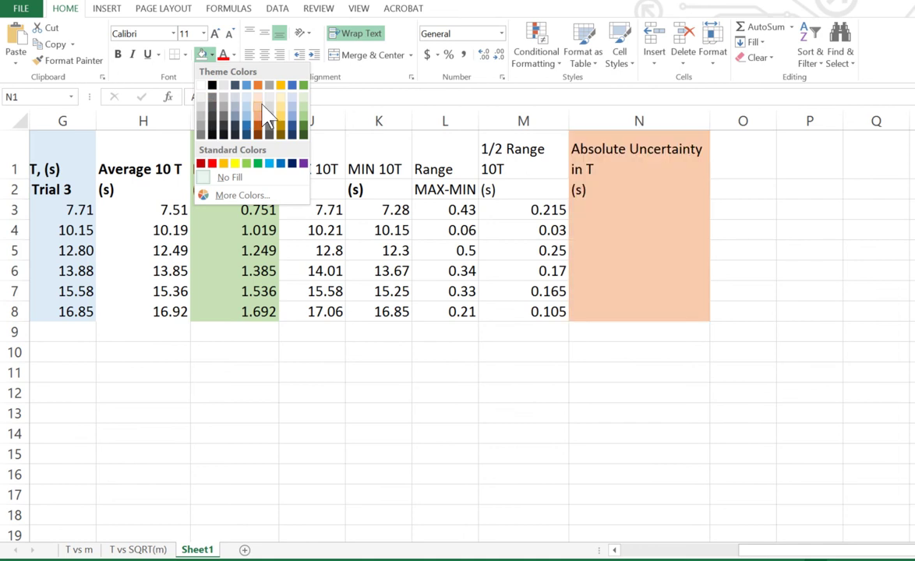
click(260, 107)
click(635, 389)
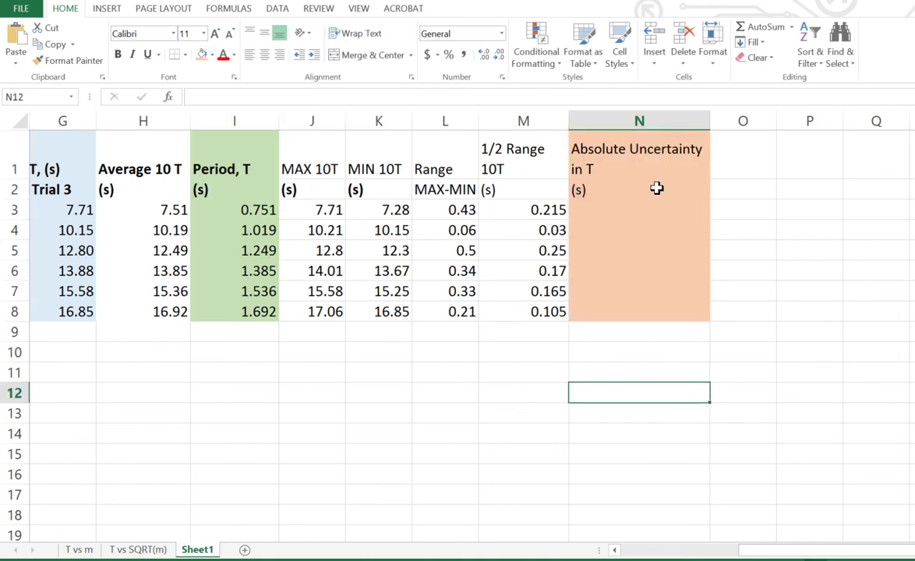
click(599, 213)
Step: Enter =M3/10 in N3 and fill it down to N8, giving 0.0215 through 0.0105
text(=)
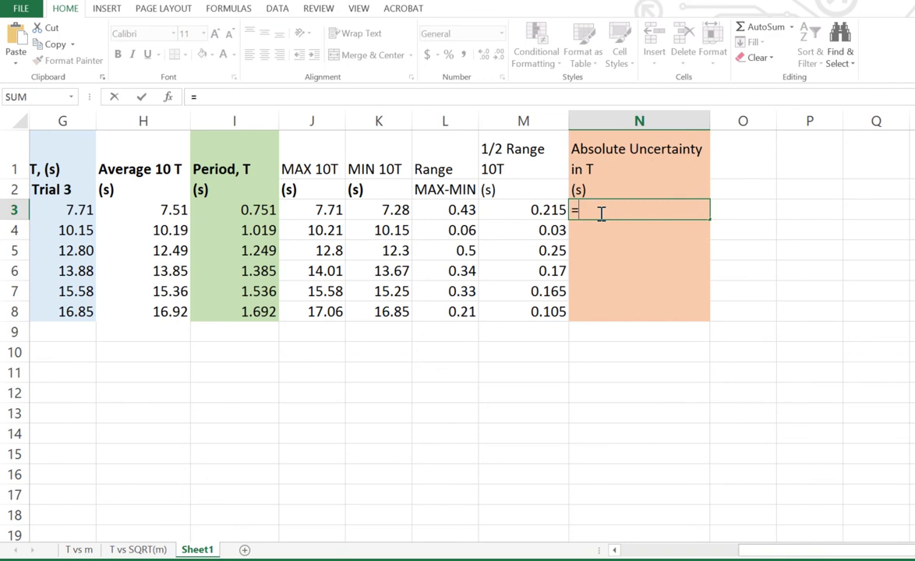
click(534, 210)
text(/)
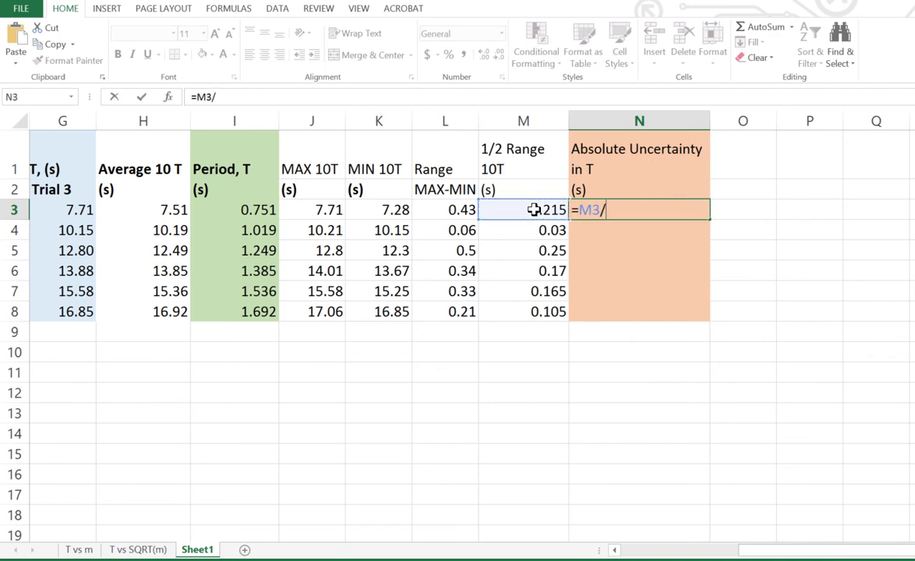
text(10)
key(Return)
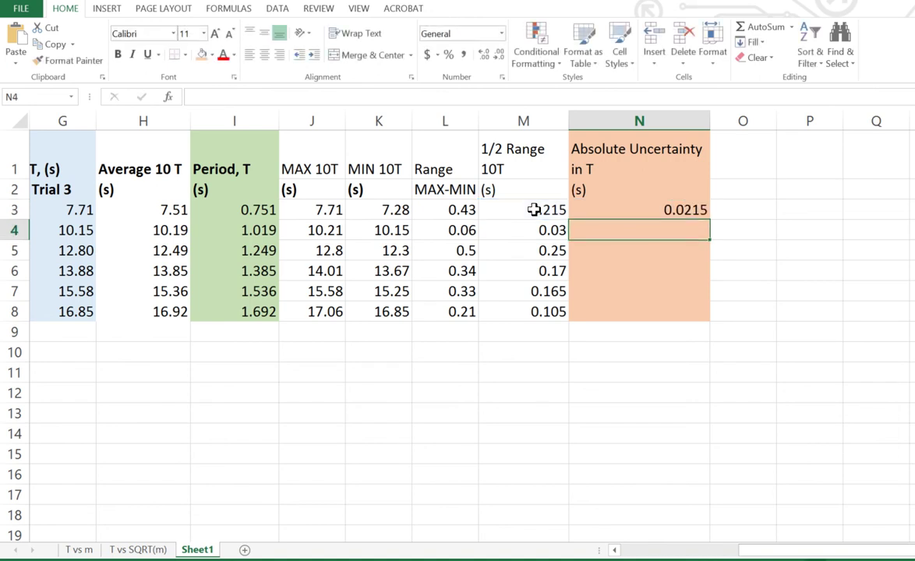
click(649, 209)
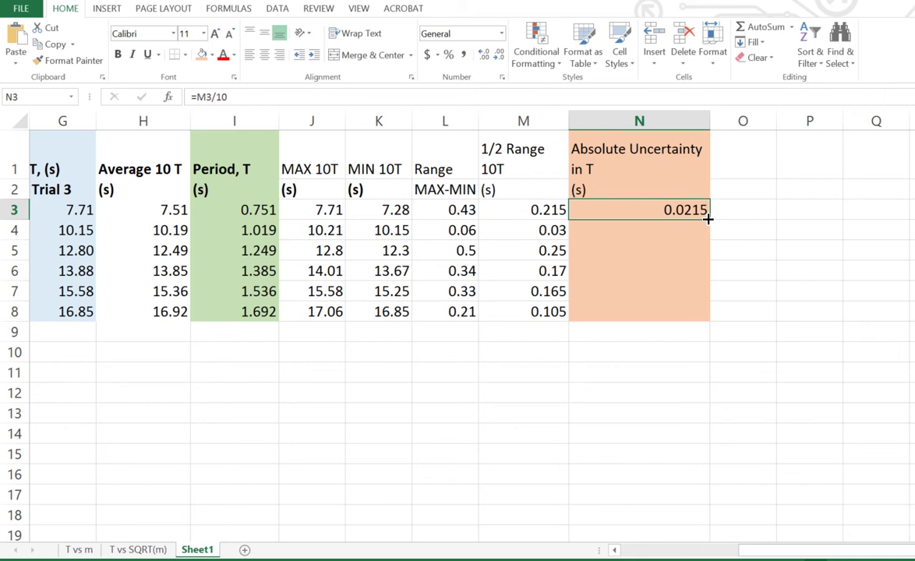
drag(708, 219, 644, 314)
click(657, 377)
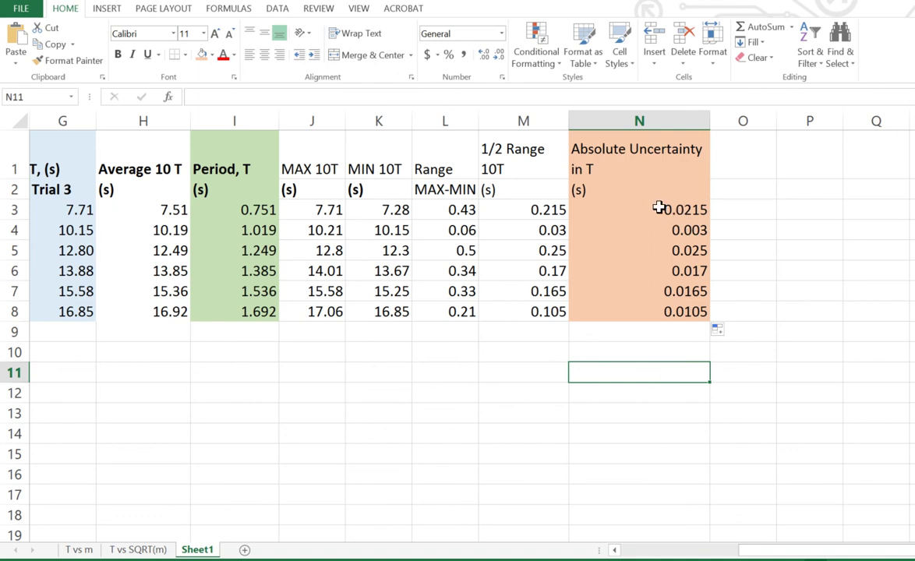
drag(658, 208, 654, 309)
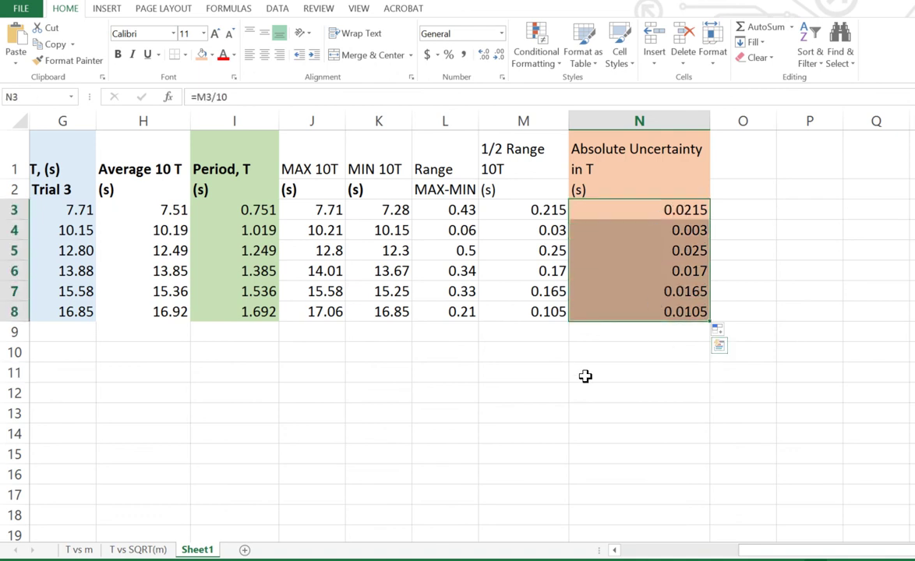
Step: Display N3:N8 to two decimals and N4 to three: 0.02, 0.003, 0.03, 0.02, 0.02, 0.01
click(505, 56)
click(504, 58)
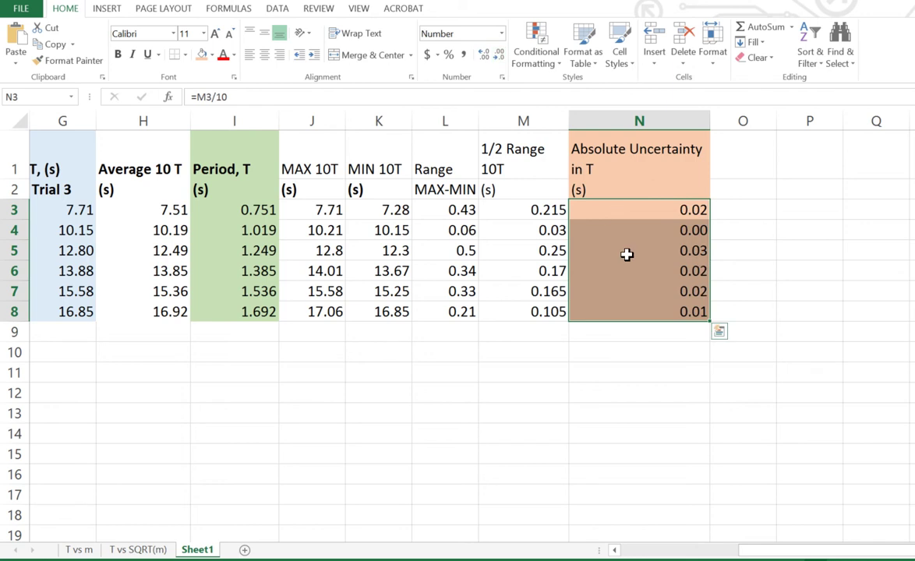
click(653, 230)
click(484, 57)
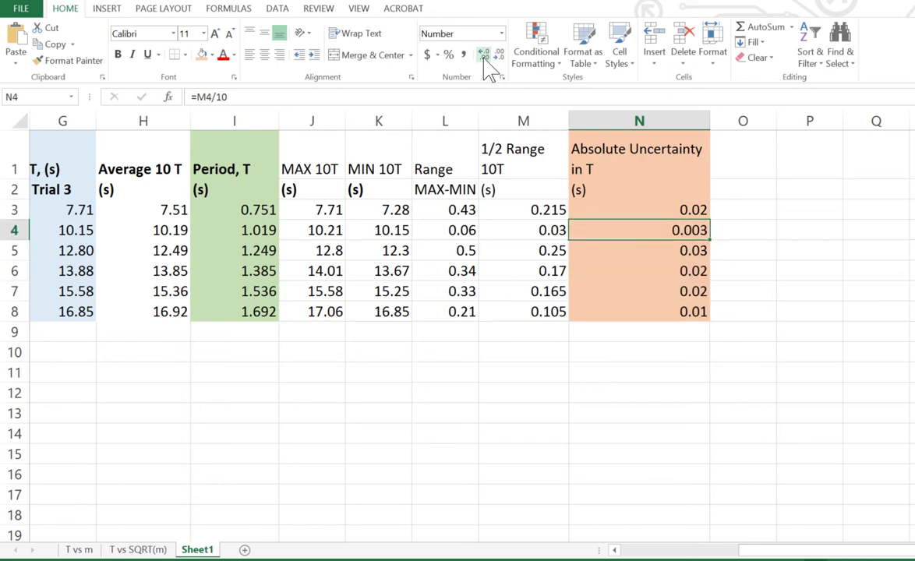
click(659, 251)
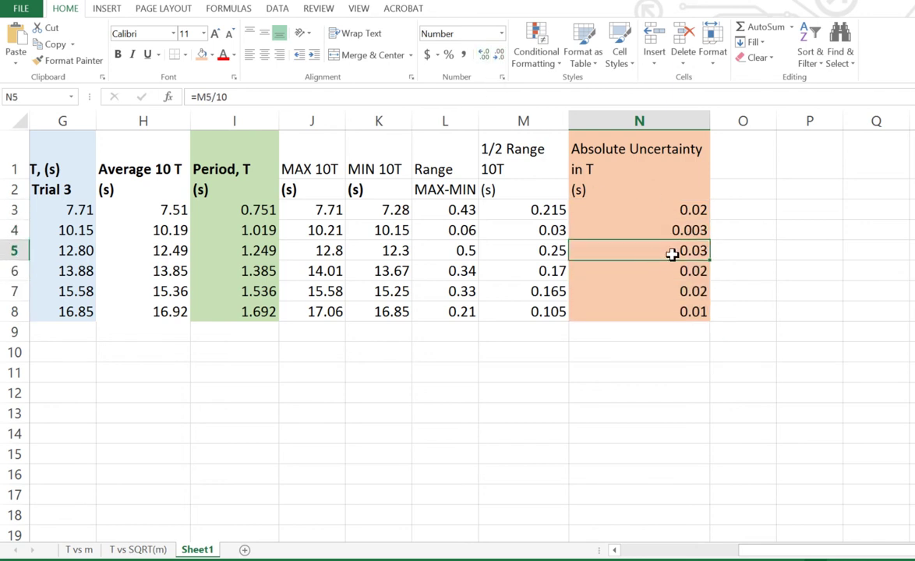
key(Down)
key(Down)
key(Down)
key(Down)
key(Down)
key(Down)
key(Down)
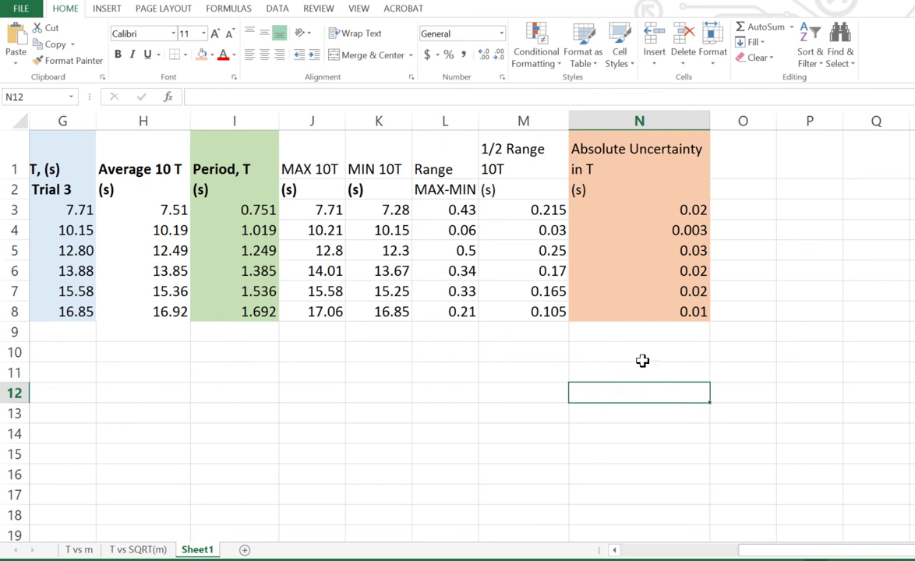
click(642, 360)
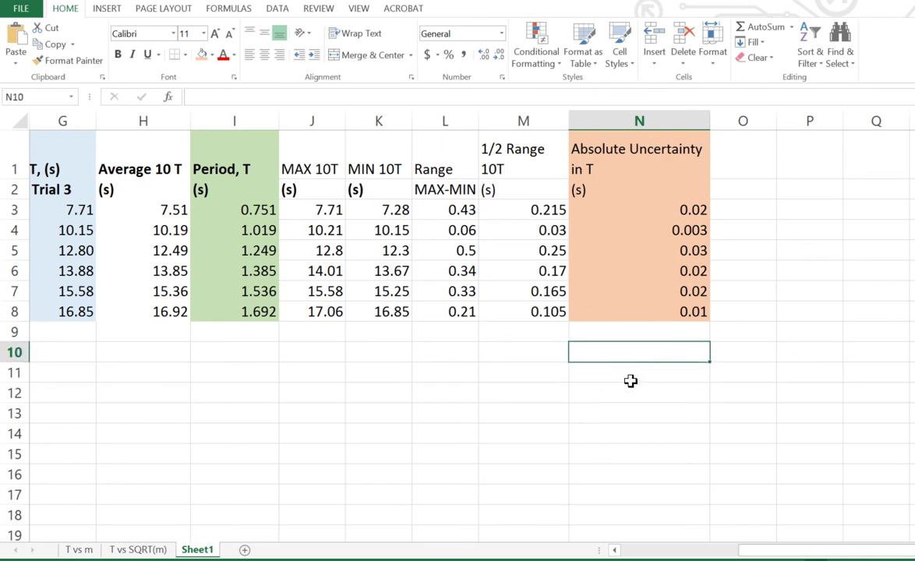